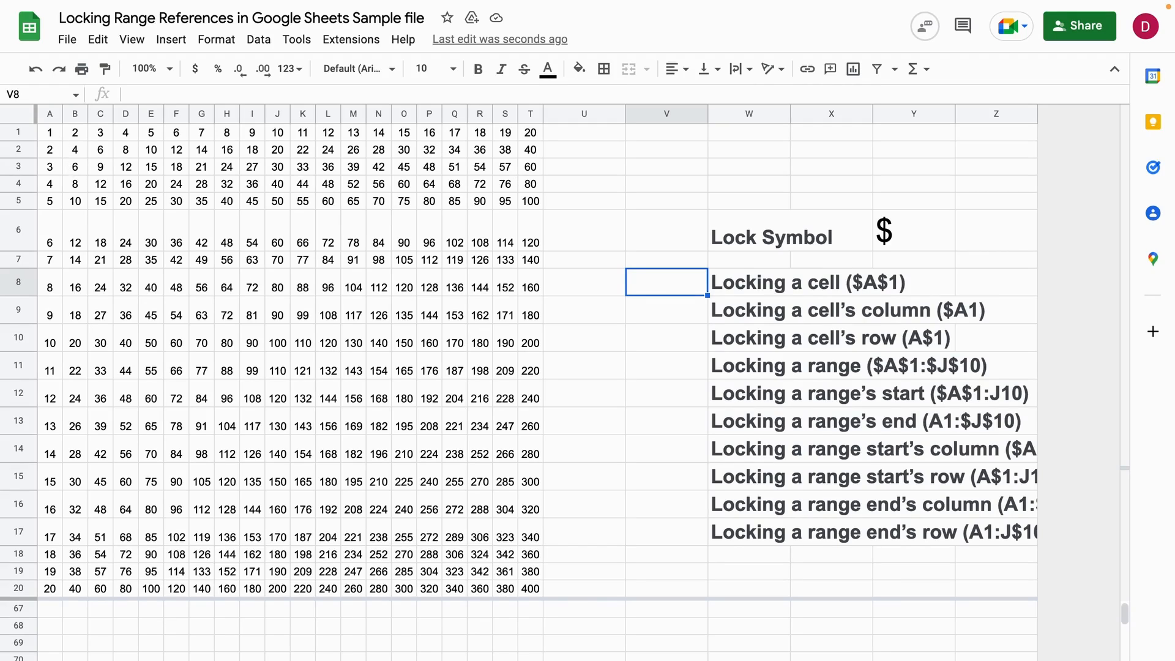
{"action": "left_click", "coordinate": [643, 195]}
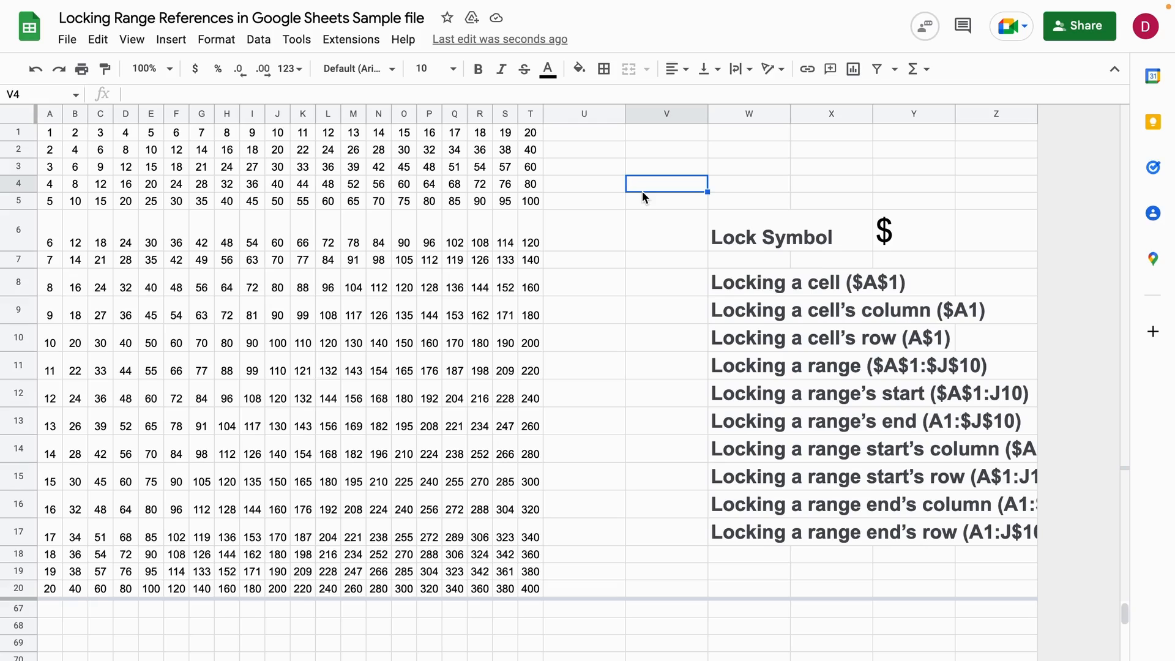
{"action": "left_click", "coordinate": [617, 247]}
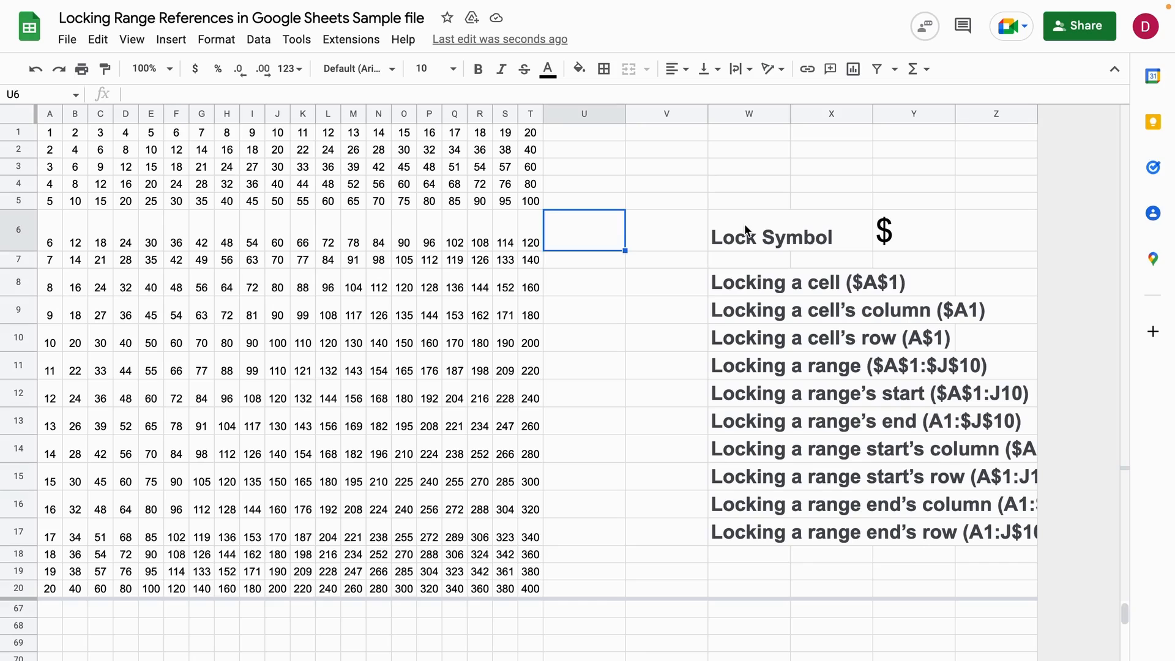
{"action": "left_click", "coordinate": [863, 231]}
{"action": "left_click_drag", "start_coordinate": [864, 231], "coordinate": [888, 231]}
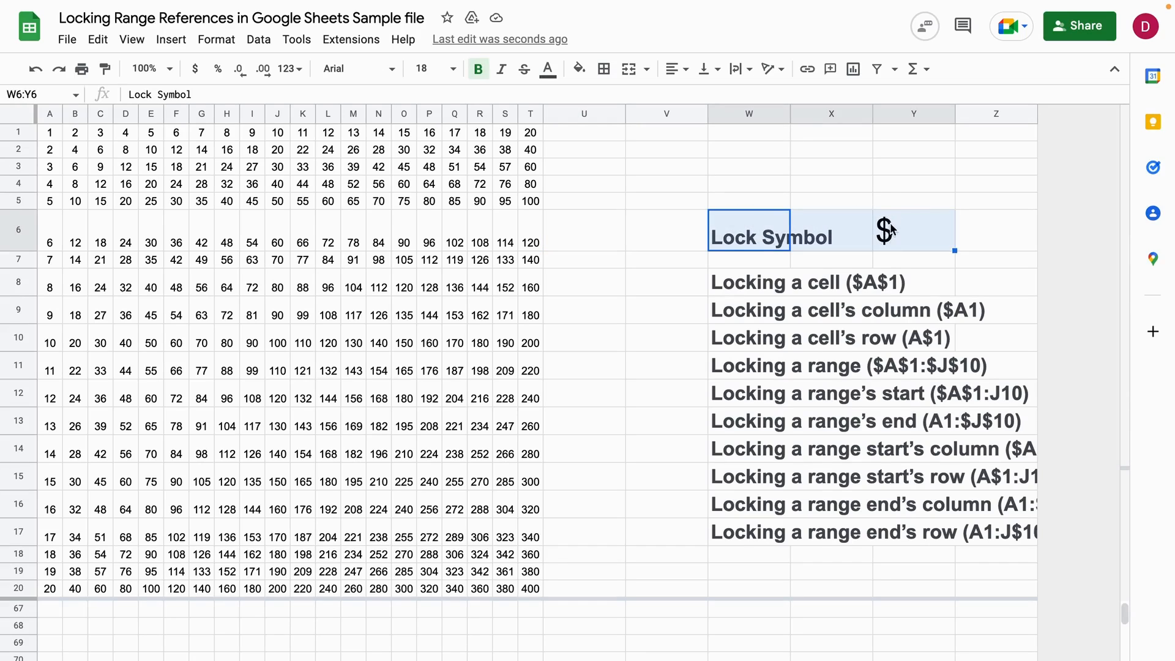
{"action": "left_click", "coordinate": [890, 186]}
{"action": "left_click", "coordinate": [890, 231]}
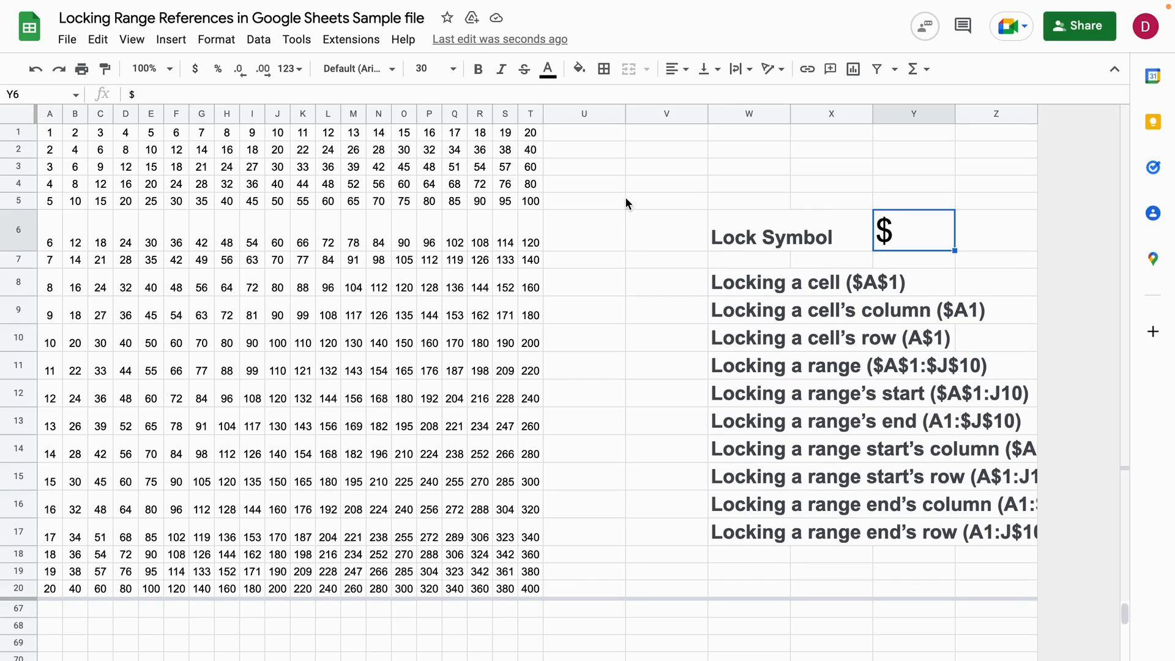
{"action": "left_click", "coordinate": [644, 253]}
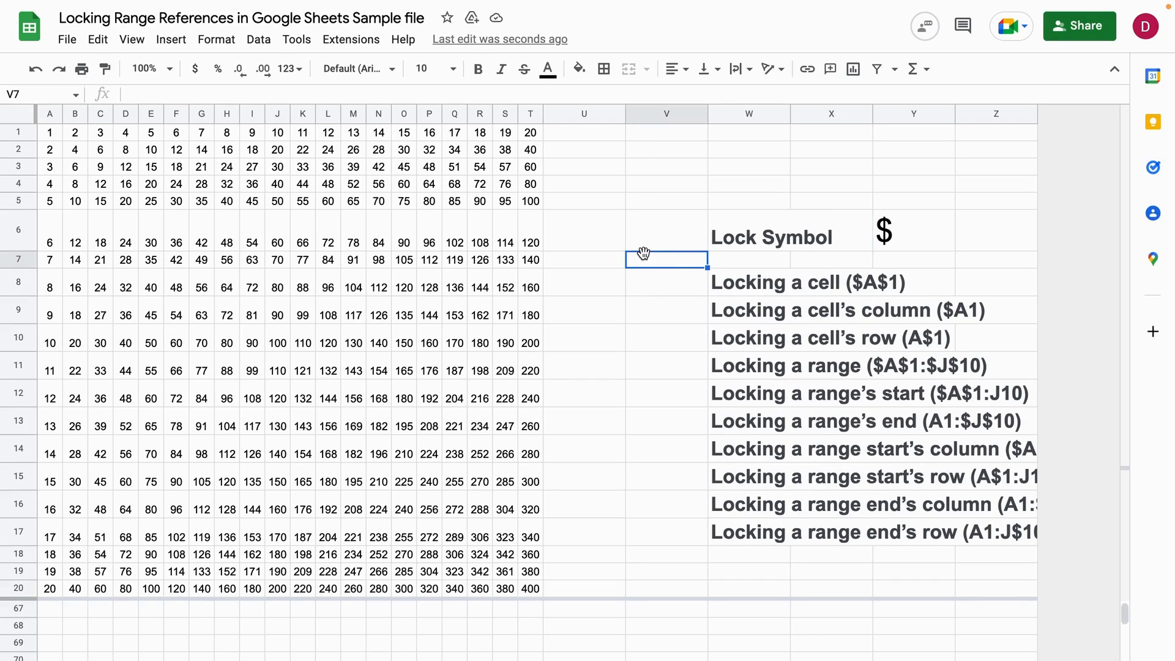
{"action": "left_click", "coordinate": [640, 226]}
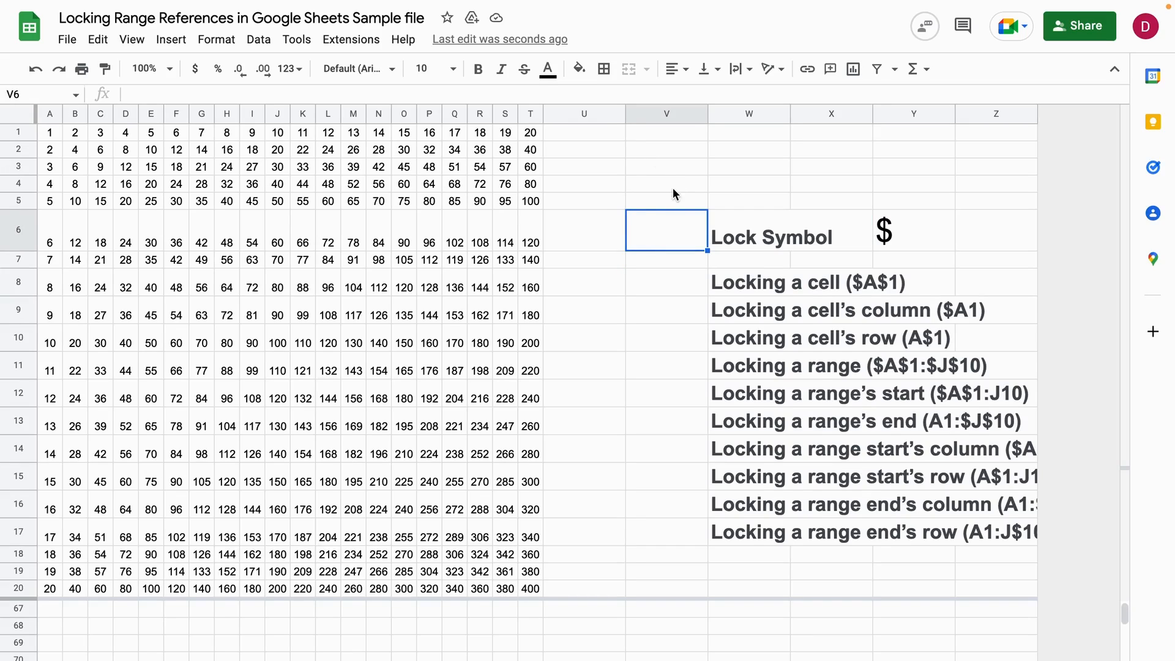
{"action": "left_click", "coordinate": [639, 184]}
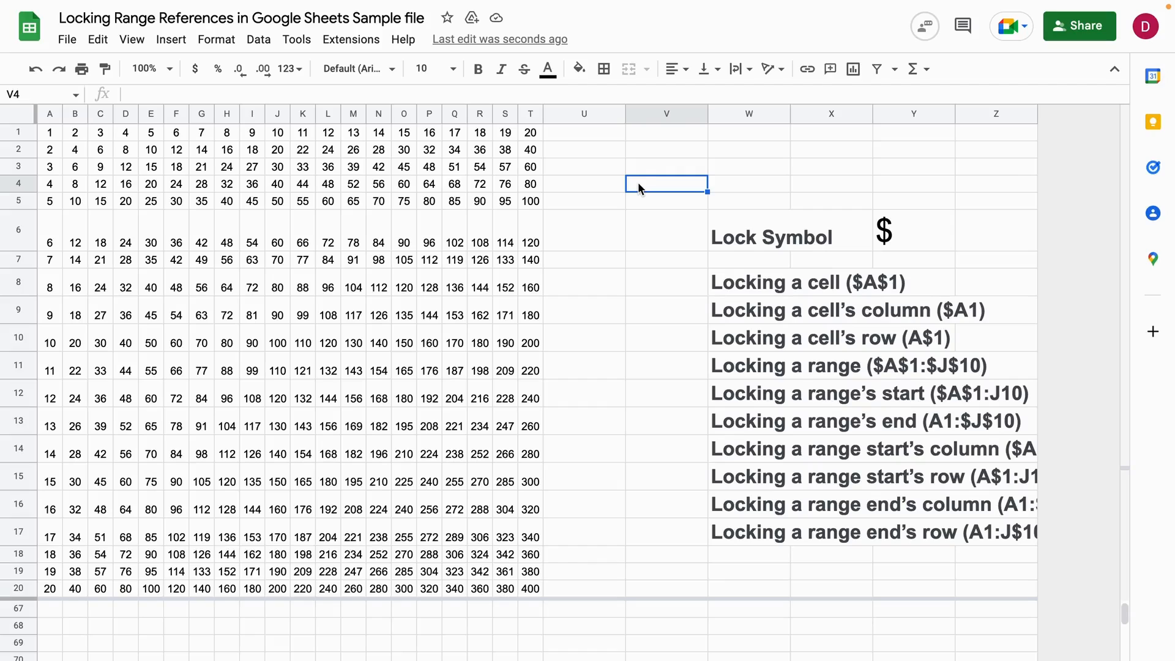
- Enter the formula =A1*2 in U1 and accept the suggested autofill down to U20
{"action": "left_click", "coordinate": [590, 135]}
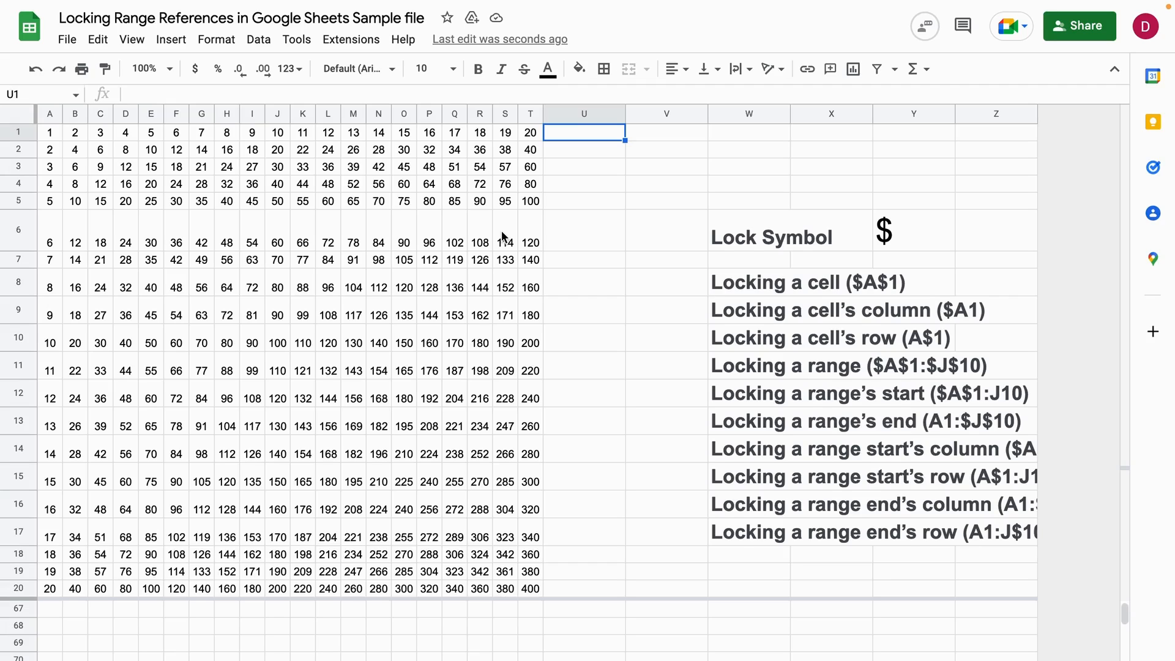
{"action": "type", "text": "="}
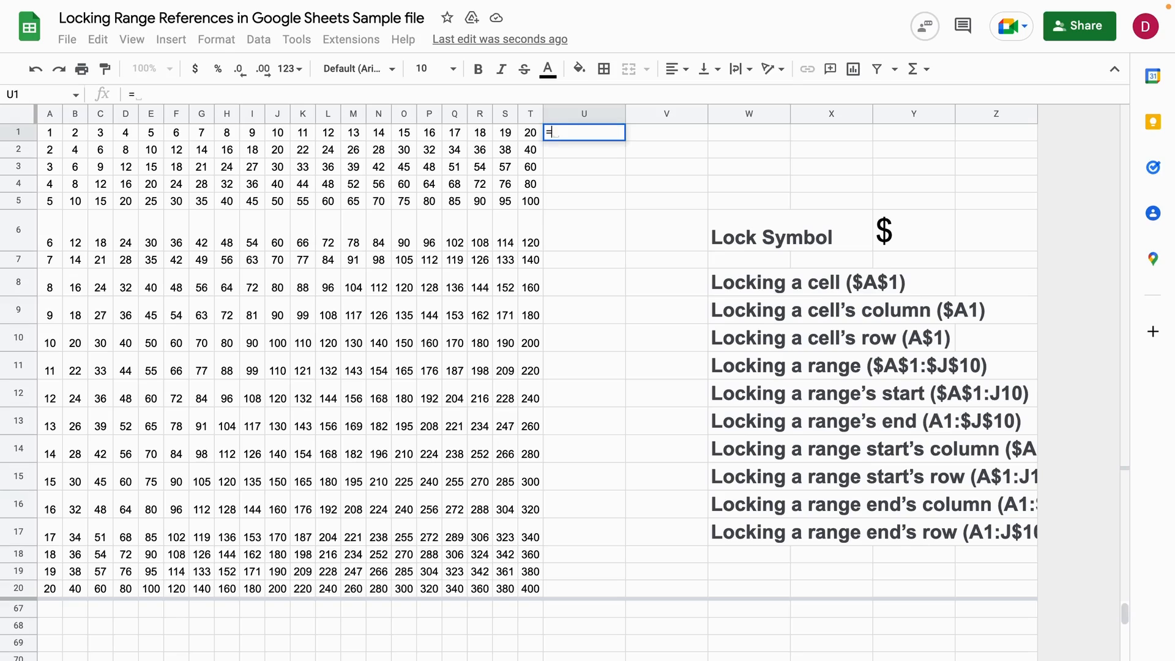
{"action": "left_click", "coordinate": [49, 136]}
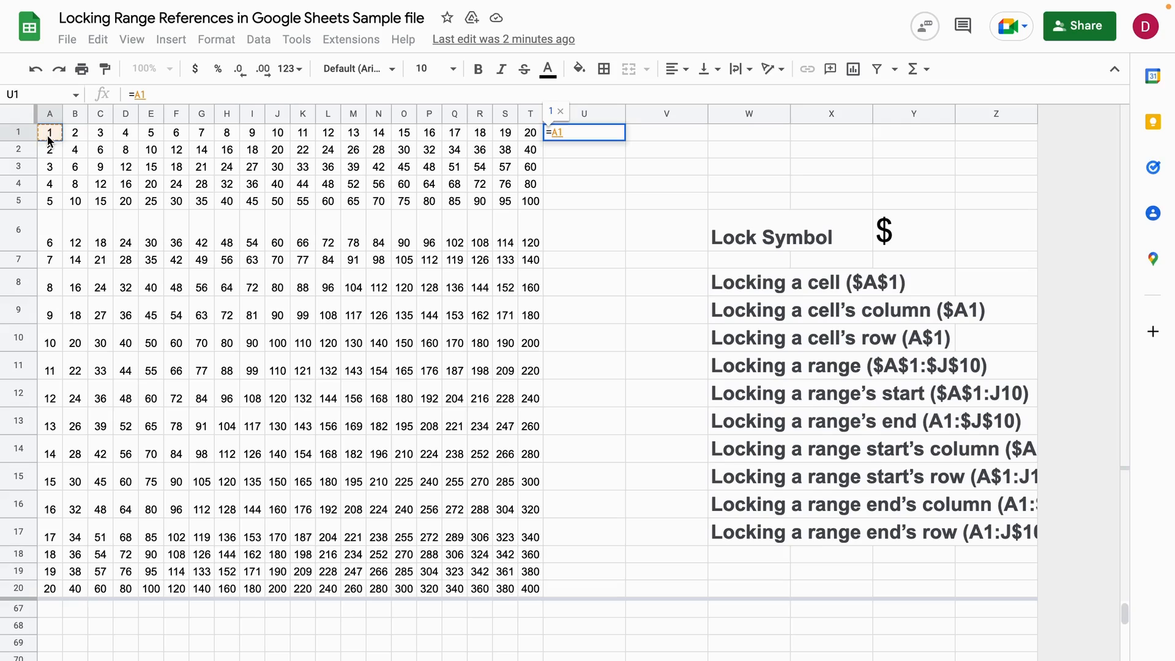
{"action": "type", "text": "*2"}
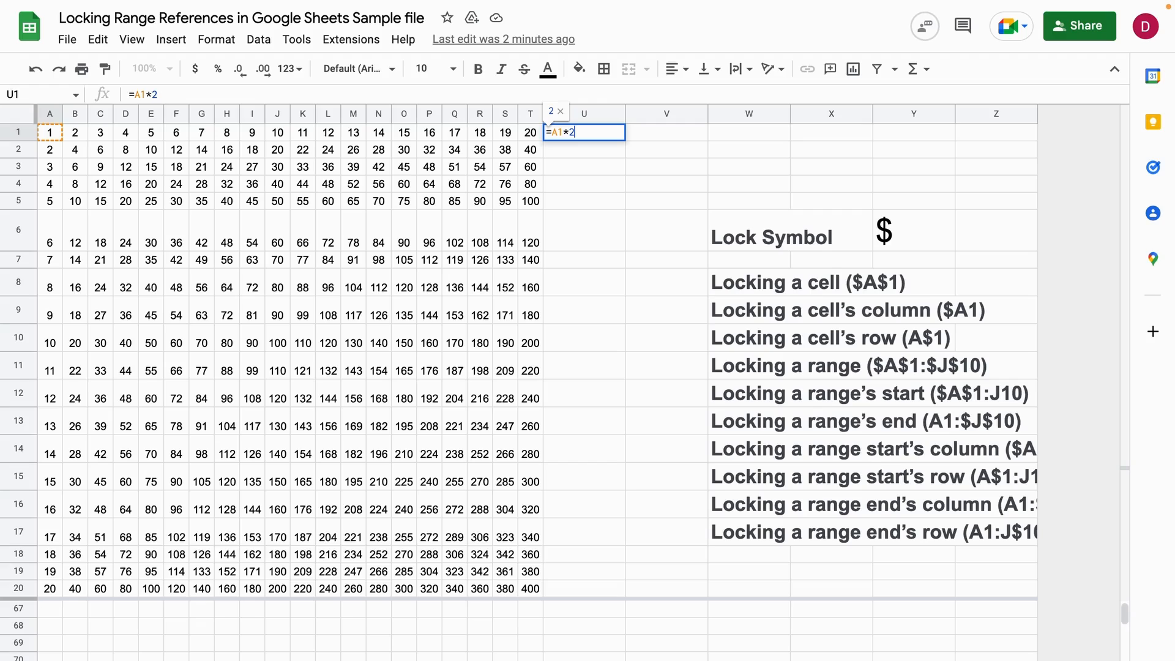
{"action": "key", "text": "Return"}
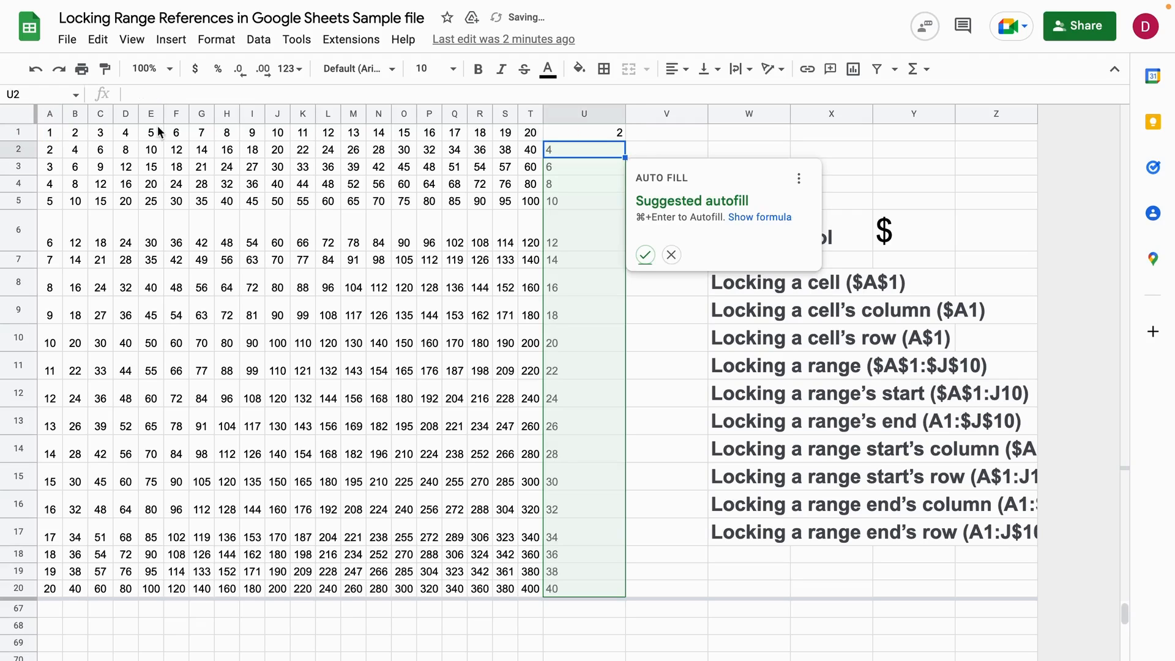
{"action": "left_click", "coordinate": [645, 255]}
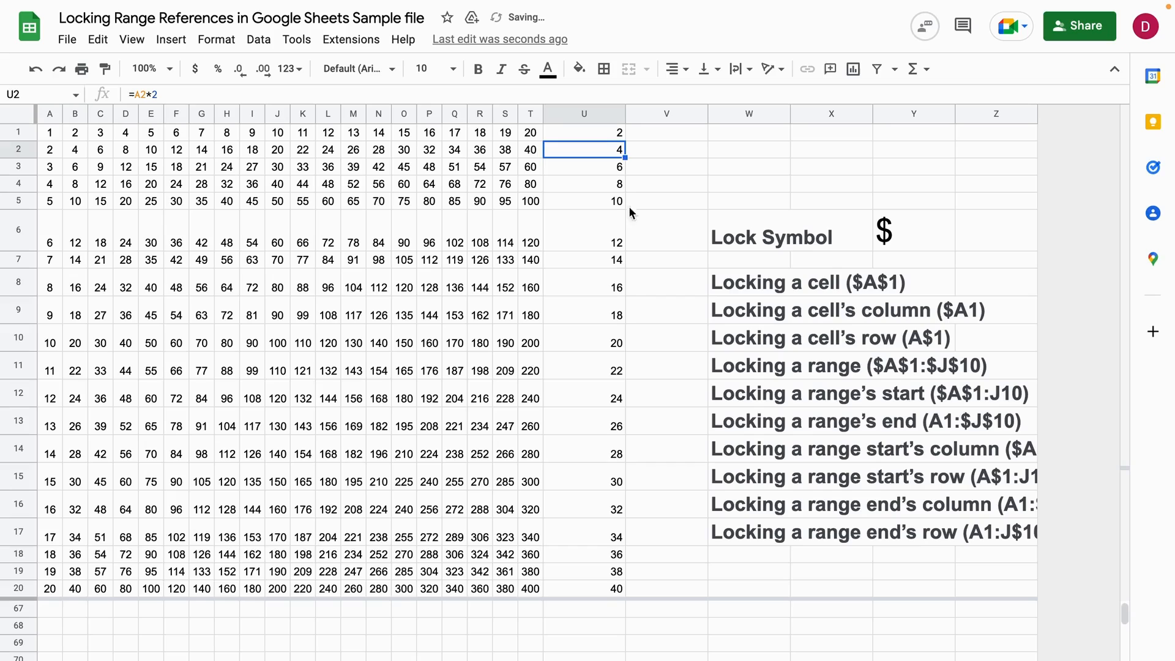
- Step through the formulas in column U and compare which cell each one references
{"action": "left_click", "coordinate": [609, 136]}
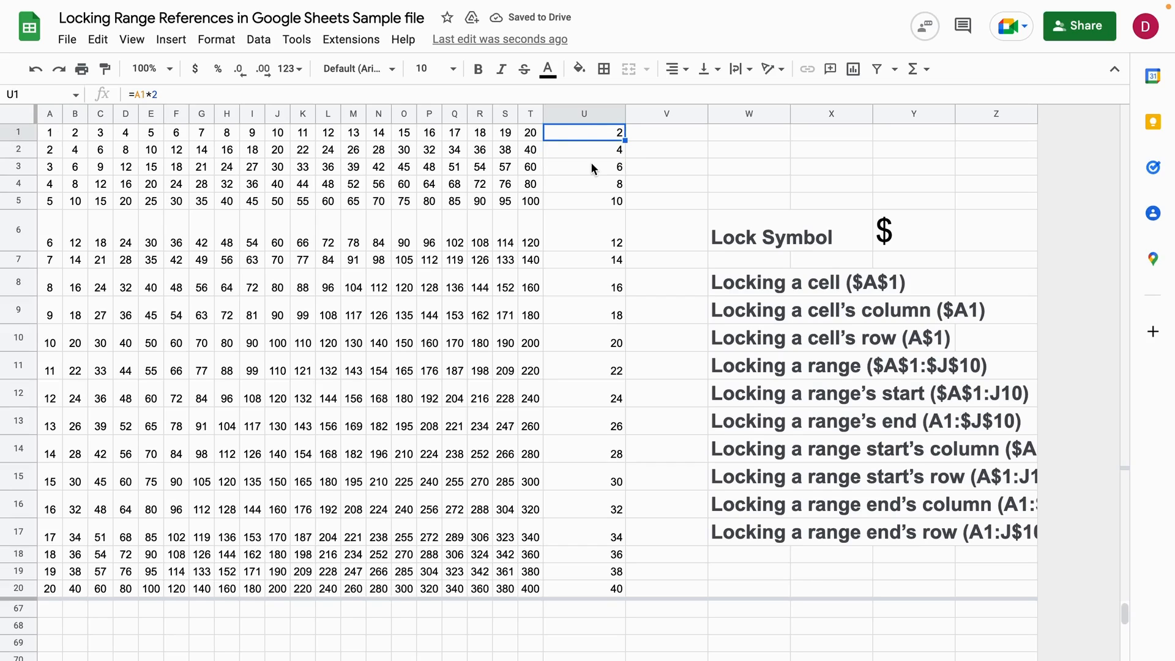
{"action": "key", "text": "Down"}
{"action": "key", "text": "Down"}
{"action": "key", "text": "Up"}
{"action": "key", "text": "Up"}
{"action": "key", "text": "Down"}
{"action": "key", "text": "Down"}
{"action": "key", "text": "Down"}
{"action": "key", "text": "Down"}
{"action": "key", "text": "Down"}
{"action": "key", "text": "Down"}
{"action": "key", "text": "Down"}
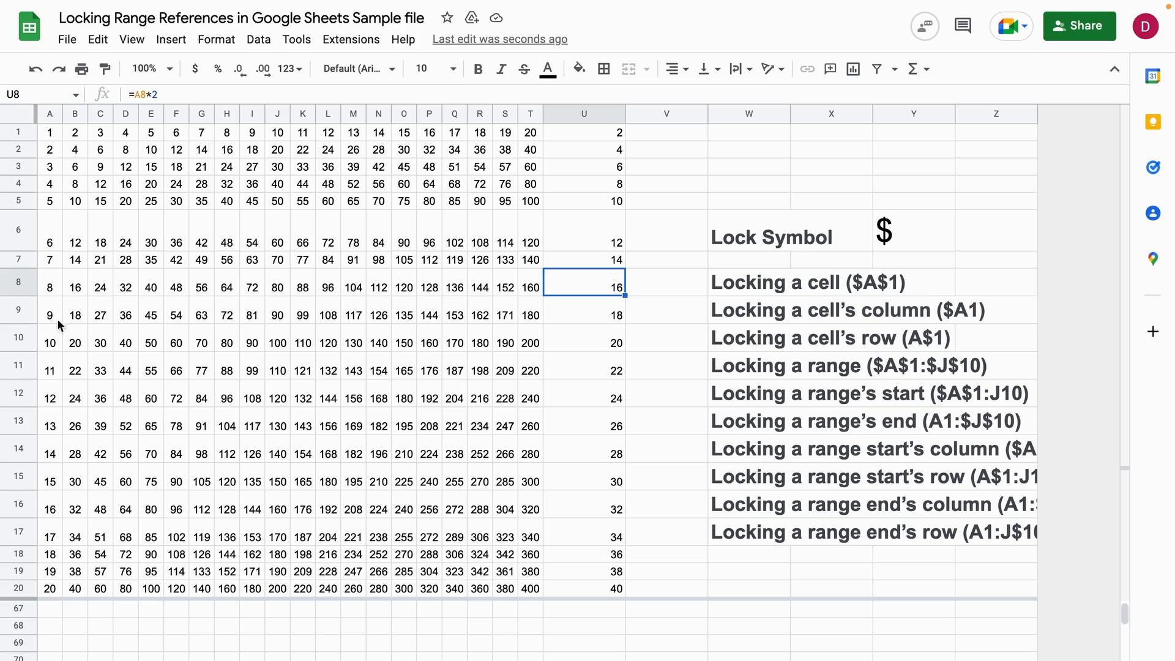
{"action": "left_click", "coordinate": [605, 385]}
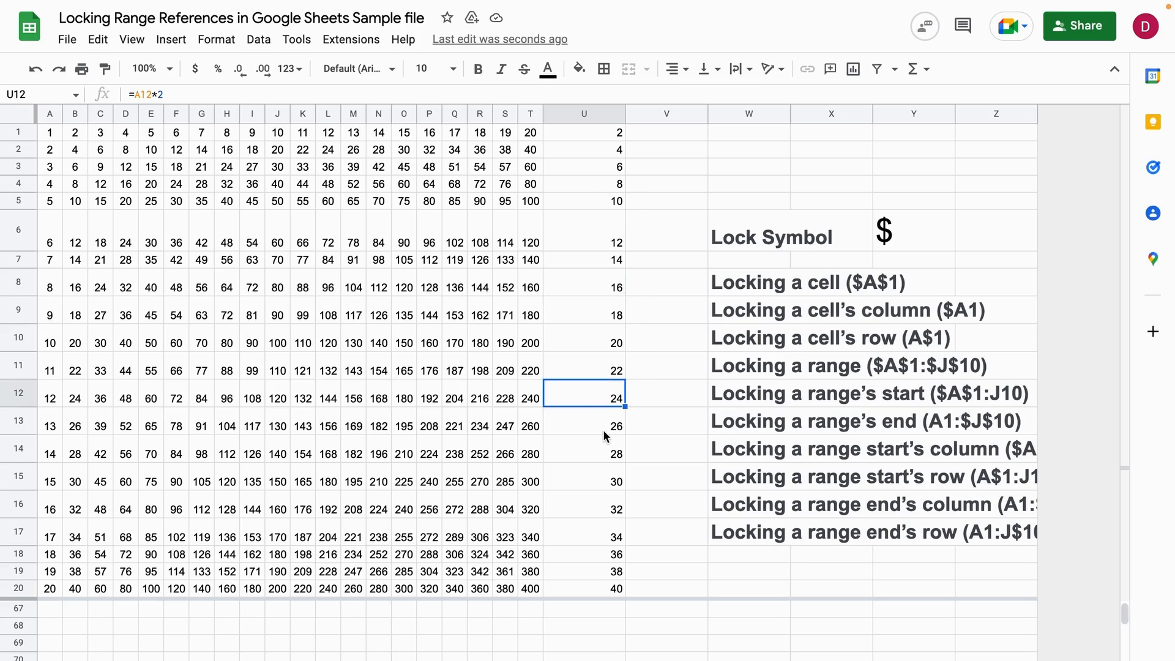
{"action": "left_click", "coordinate": [610, 506]}
- Clear the filled formulas from U2:U20, keeping only the one in U1
{"action": "left_click_drag", "start_coordinate": [613, 156], "coordinate": [619, 594]}
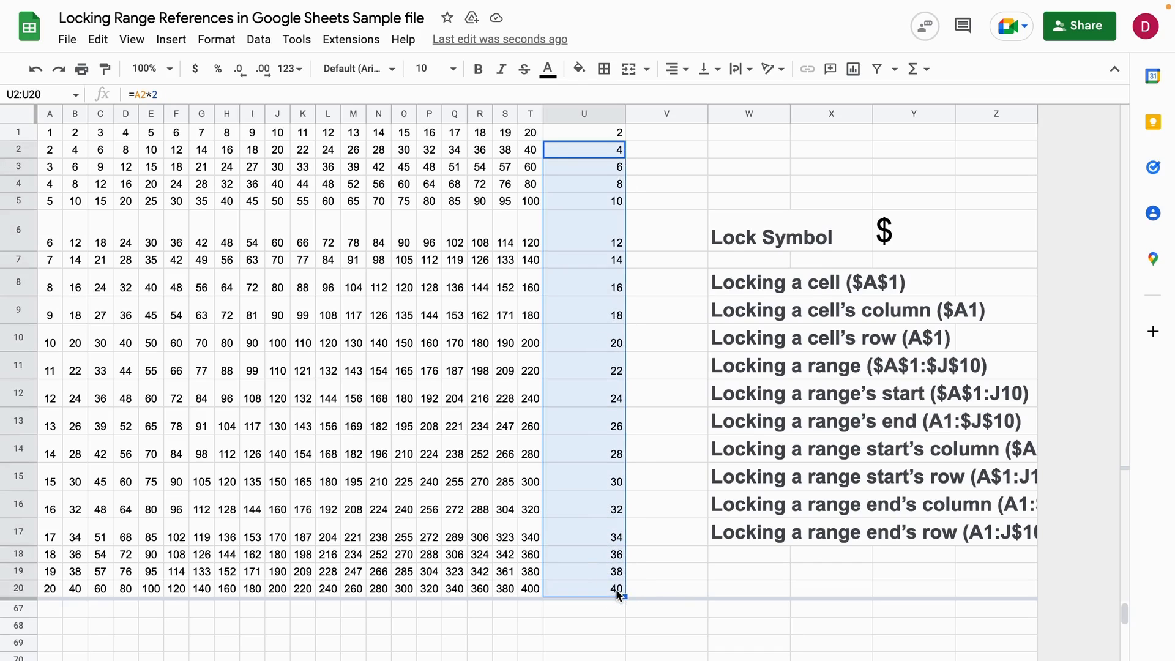
{"action": "key", "text": "Delete"}
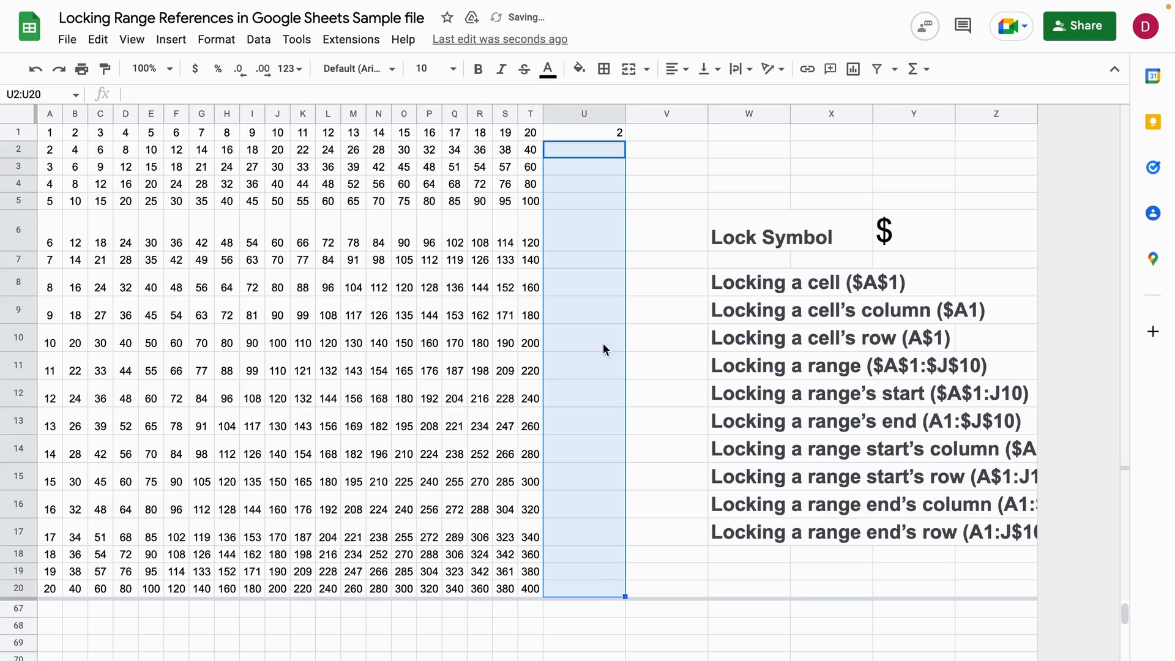
- Lock both column and row in U1's formula, making it =$A$1*2, and fill it down to U20
{"action": "left_click", "coordinate": [600, 131]}
{"action": "double_click", "coordinate": [600, 132]}
{"action": "left_click", "coordinate": [553, 131]}
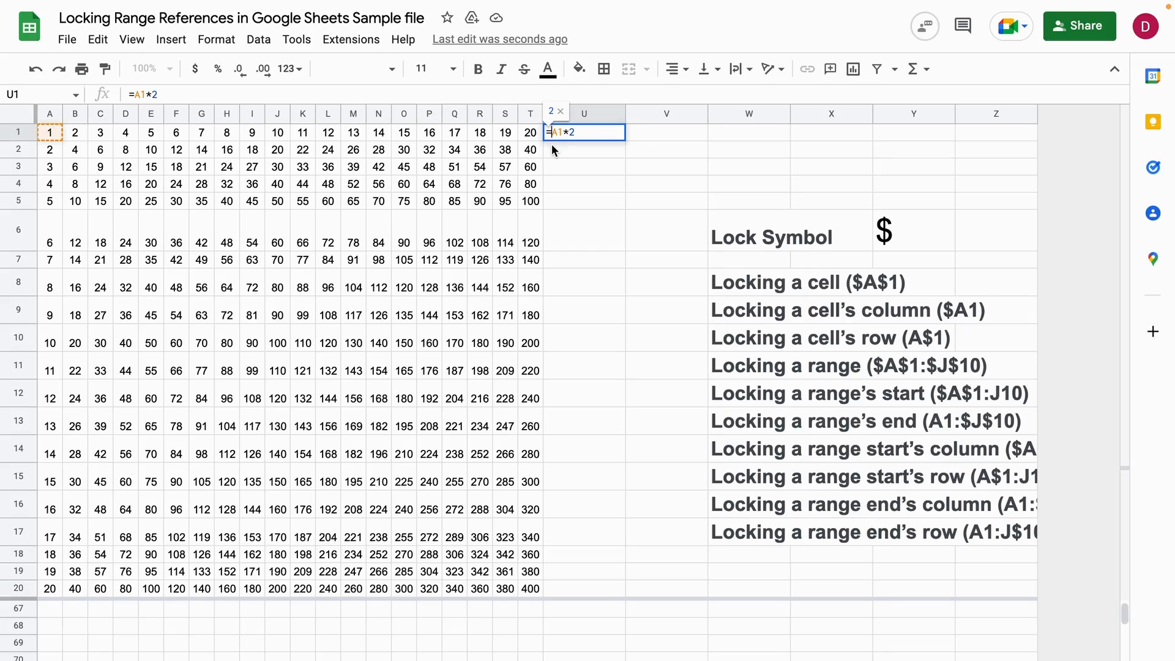
{"action": "type", "text": "$"}
{"action": "left_click", "coordinate": [563, 136]}
{"action": "type", "text": "$"}
{"action": "key", "text": "Return"}
{"action": "left_click", "coordinate": [620, 134]}
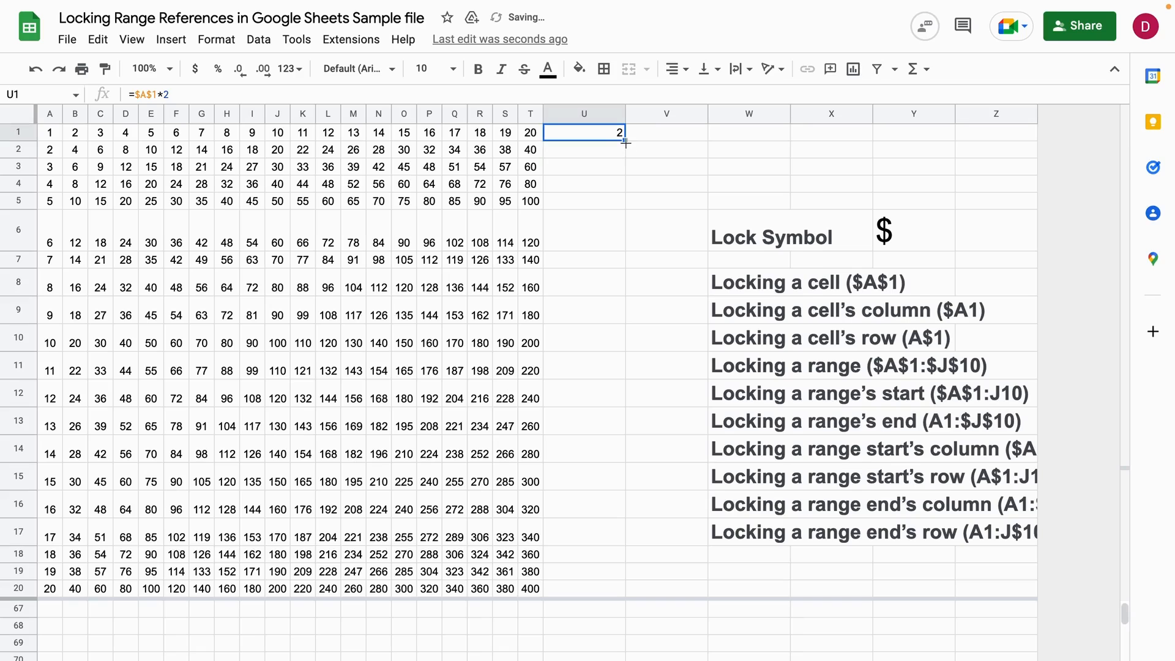
{"action": "left_click_drag", "start_coordinate": [626, 142], "coordinate": [622, 587]}
- Step down column U from U3 and examine the cell reference in each copied formula
{"action": "left_click", "coordinate": [582, 161]}
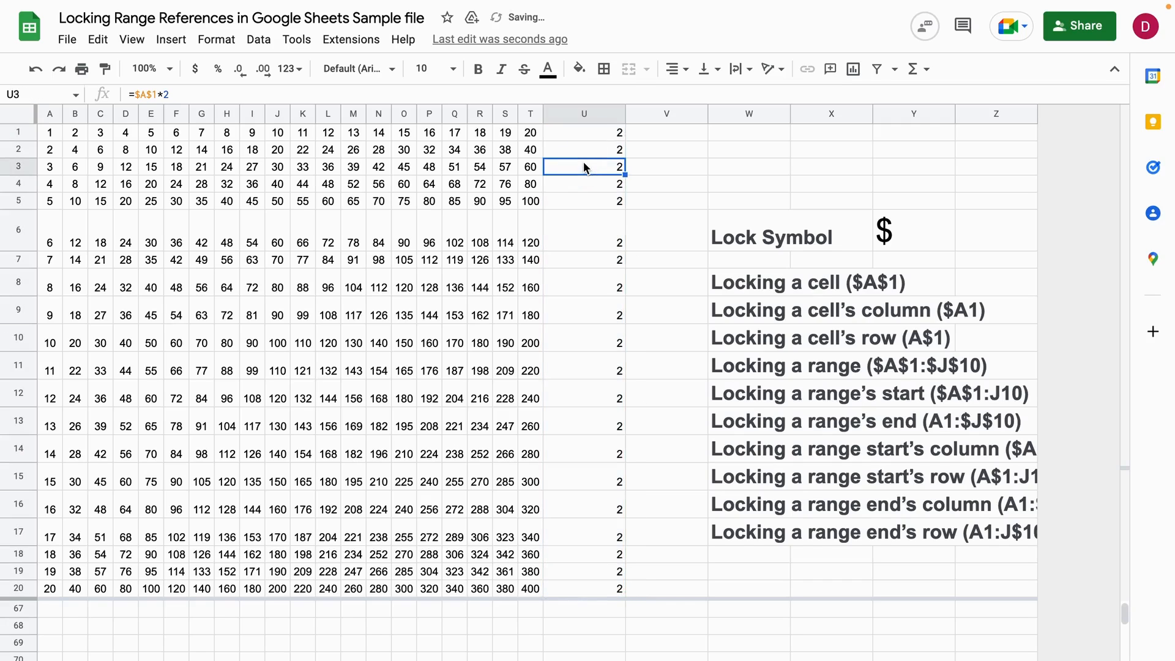
{"action": "key", "text": "Down"}
{"action": "key", "text": "Down"}
{"action": "key", "text": "Down"}
{"action": "key", "text": "Down"}
{"action": "key", "text": "Down"}
{"action": "key", "text": "Down"}
{"action": "key", "text": "Down"}
{"action": "key", "text": "Down"}
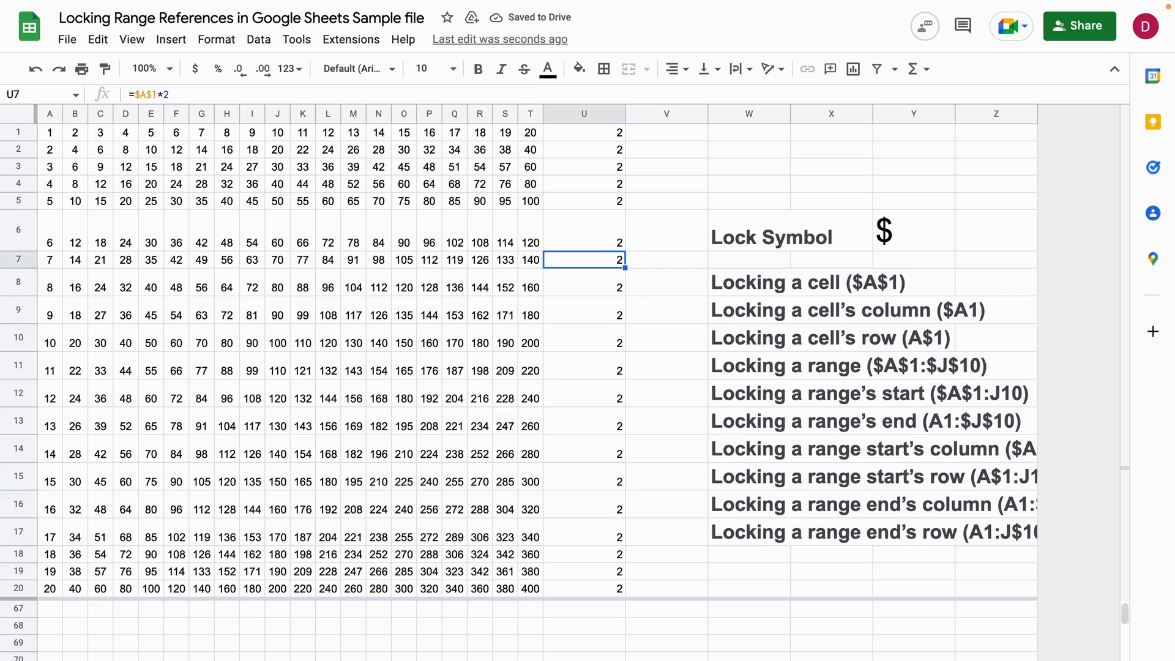
- Replace the formulas in U1:U20 with the column-locked version =$A1*2, edited in U1 and autofilled down
{"action": "key", "text": "ctrl+Up"}
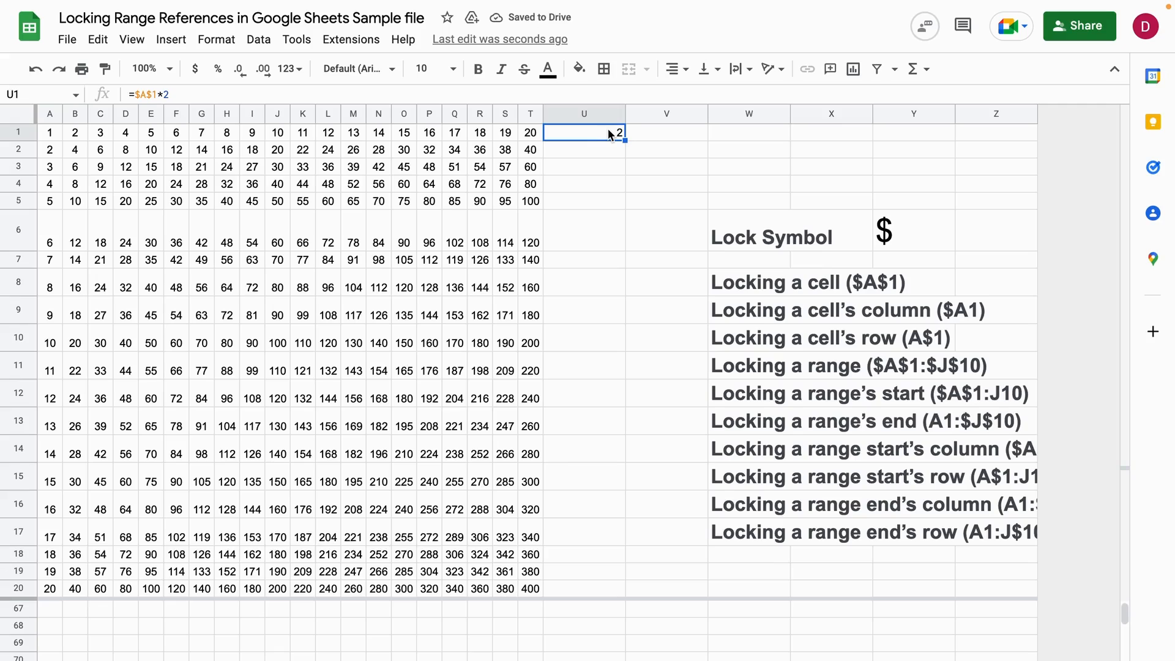
{"action": "double_click", "coordinate": [600, 132]}
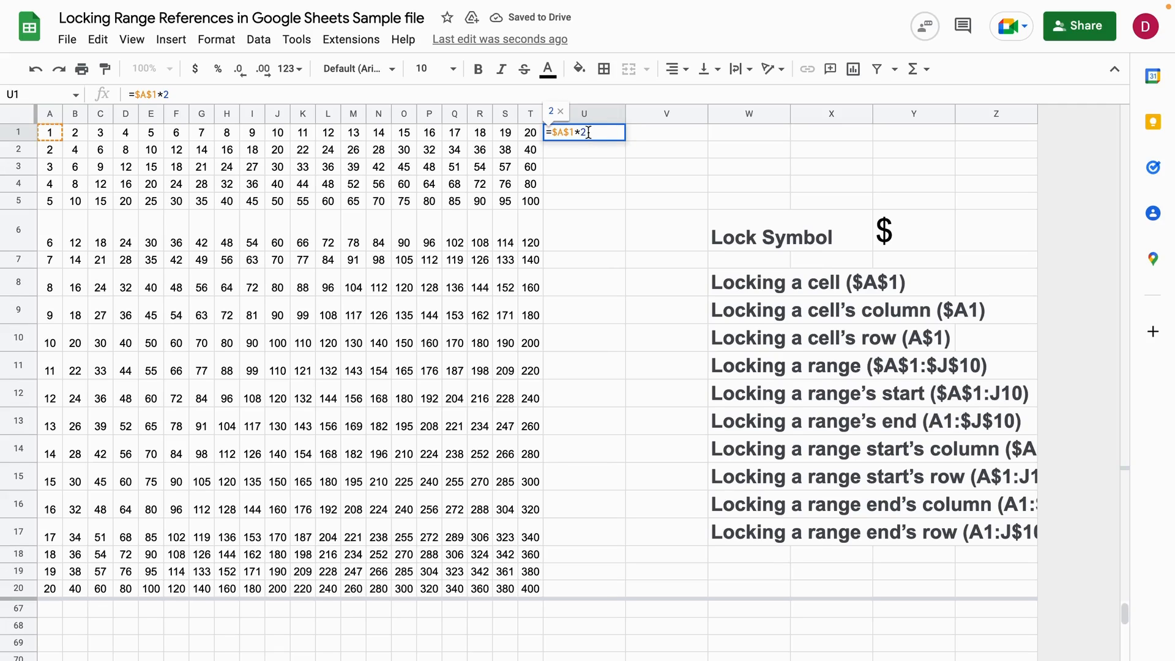
{"action": "left_click", "coordinate": [567, 132]}
{"action": "key", "text": "BackSpace"}
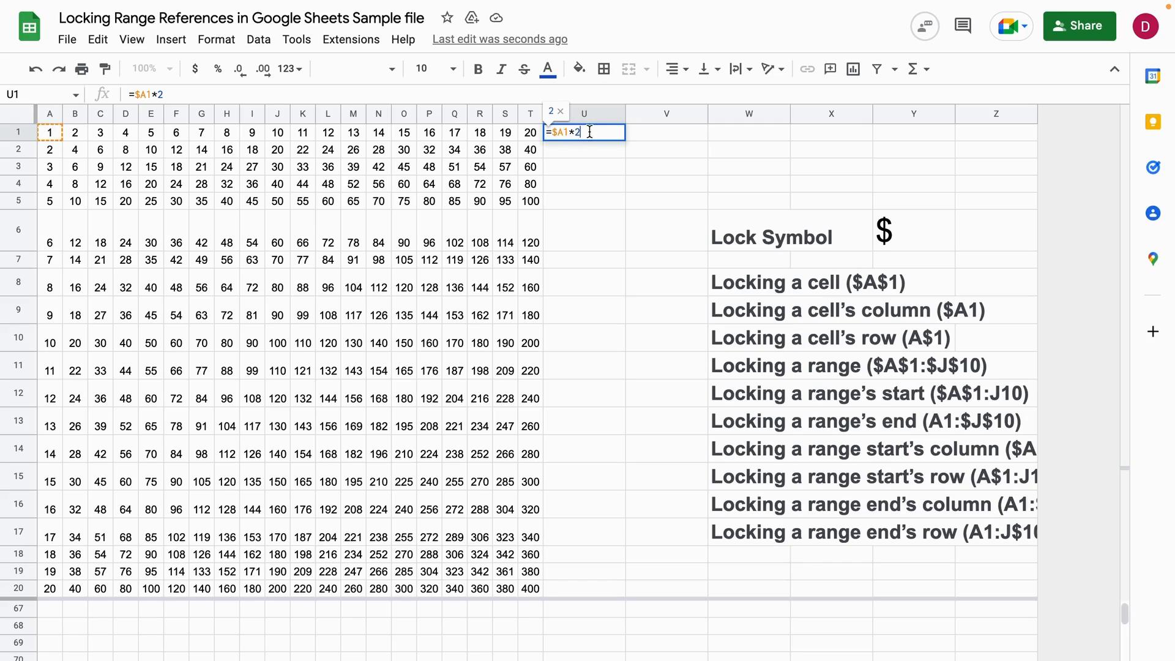
{"action": "key", "text": "Return"}
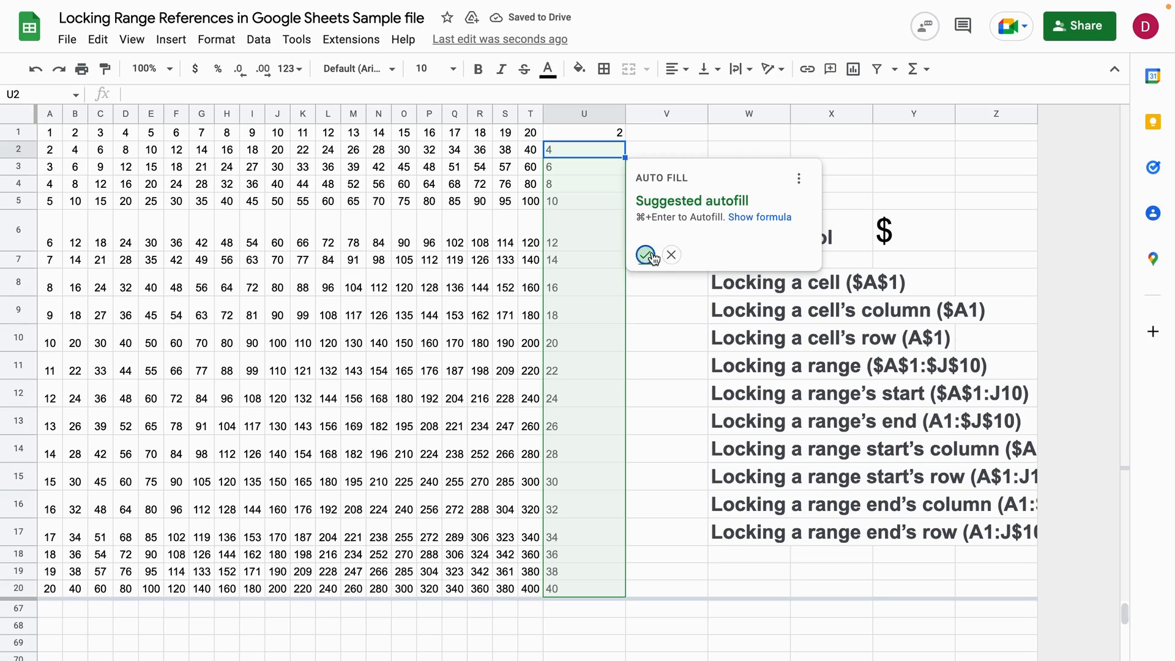
{"action": "left_click", "coordinate": [647, 256]}
- Examine the references in the autofilled formulas from U3 to U9 and dismiss the autofill notification
{"action": "key", "text": "Down"}
{"action": "key", "text": "Down"}
{"action": "key", "text": "Down"}
{"action": "key", "text": "Down"}
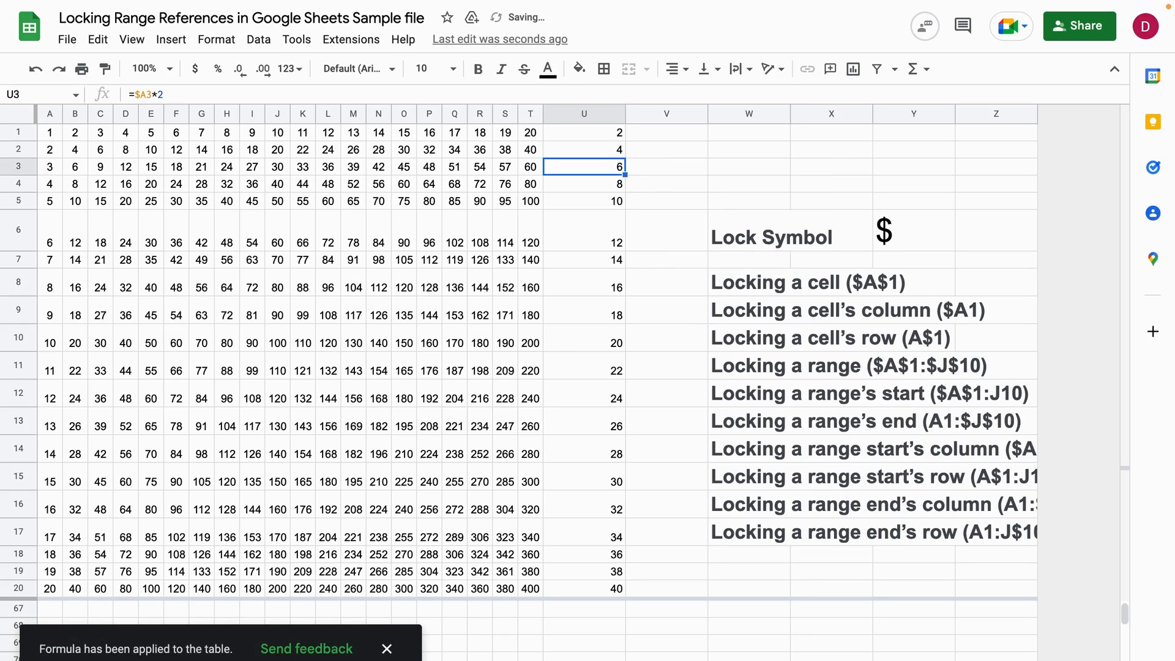
{"action": "key", "text": "Down"}
{"action": "key", "text": "Down"}
{"action": "key", "text": "Down"}
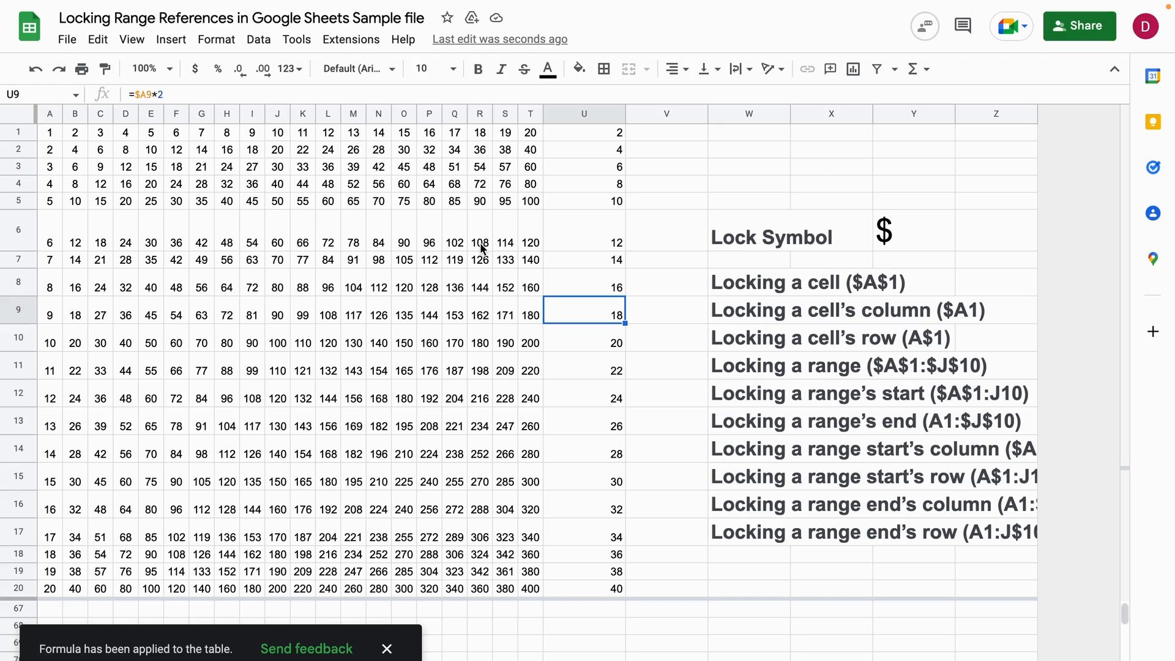
{"action": "left_click", "coordinate": [390, 647]}
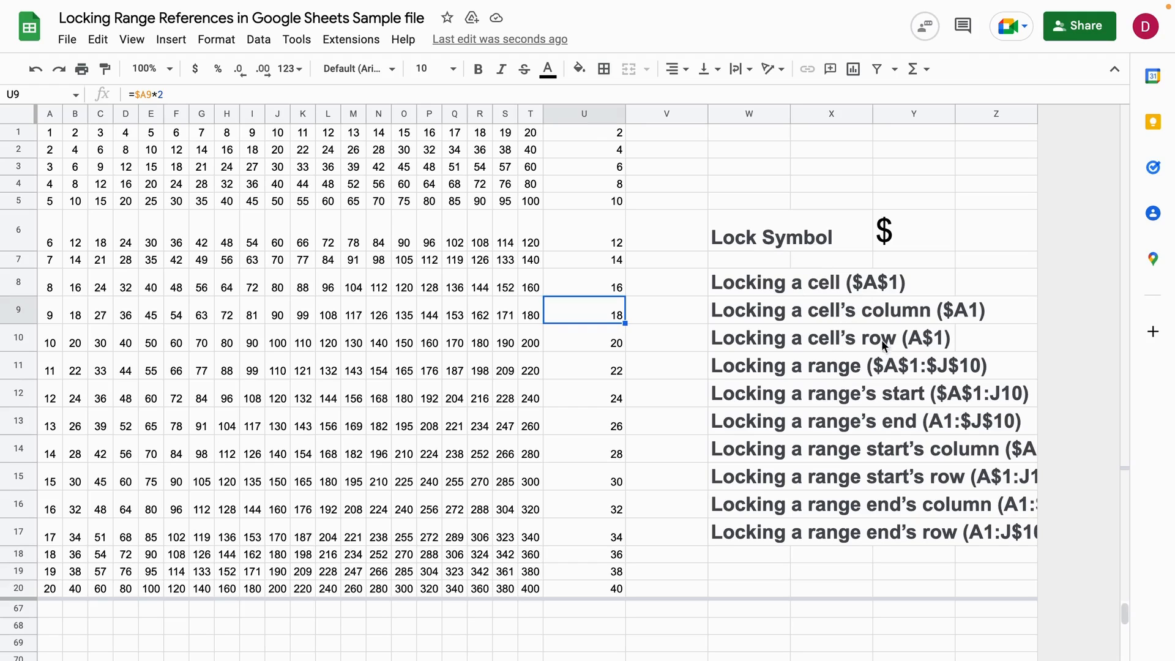
{"action": "left_click_drag", "start_coordinate": [618, 136], "coordinate": [605, 585]}
{"action": "key", "text": "Delete"}
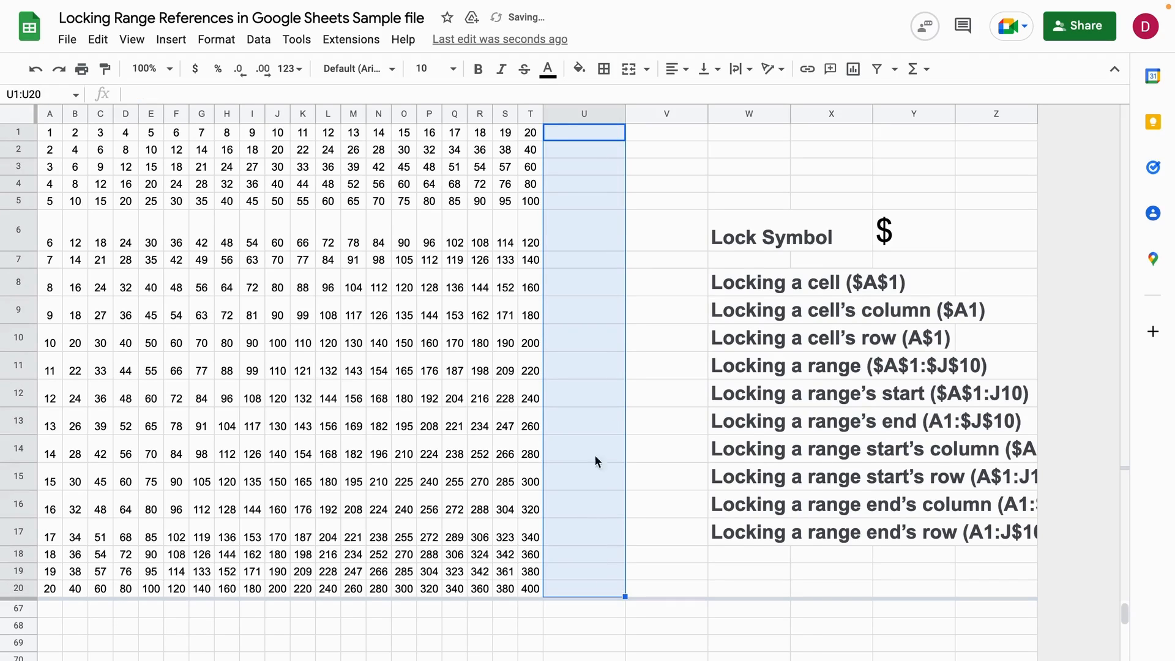
{"action": "key", "text": "ctrl+z"}
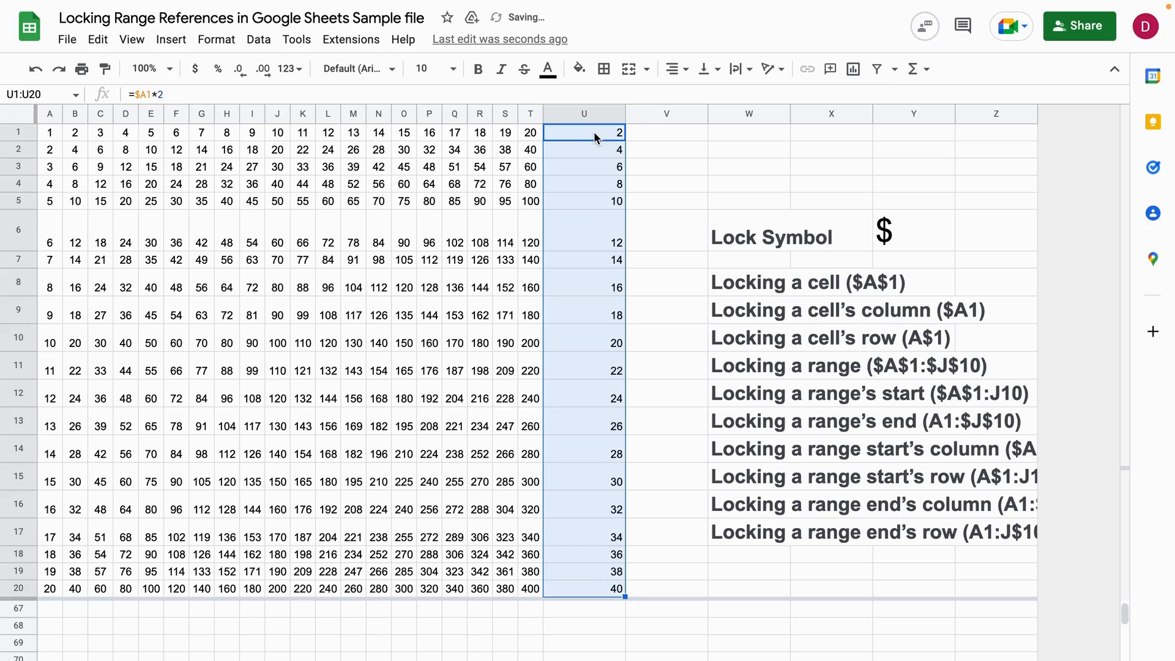
{"action": "left_click", "coordinate": [644, 150]}
- Change U1's formula to =A$1*2 so only the row is locked, and fill it down to U20
{"action": "left_click", "coordinate": [603, 135]}
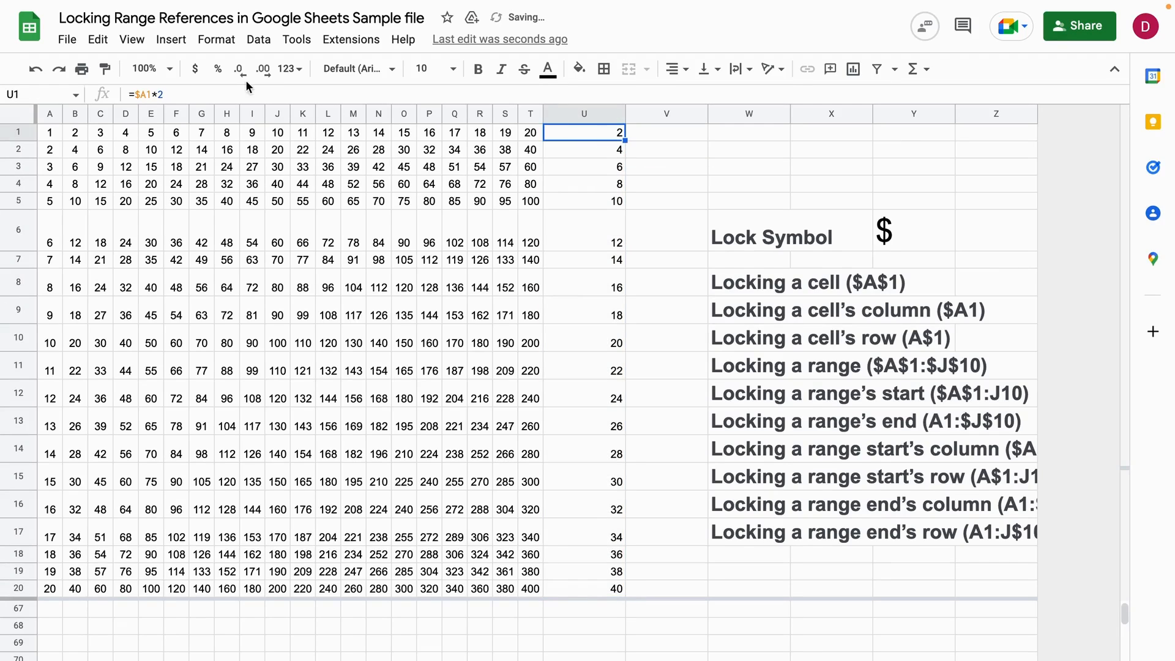
{"action": "left_click", "coordinate": [138, 95]}
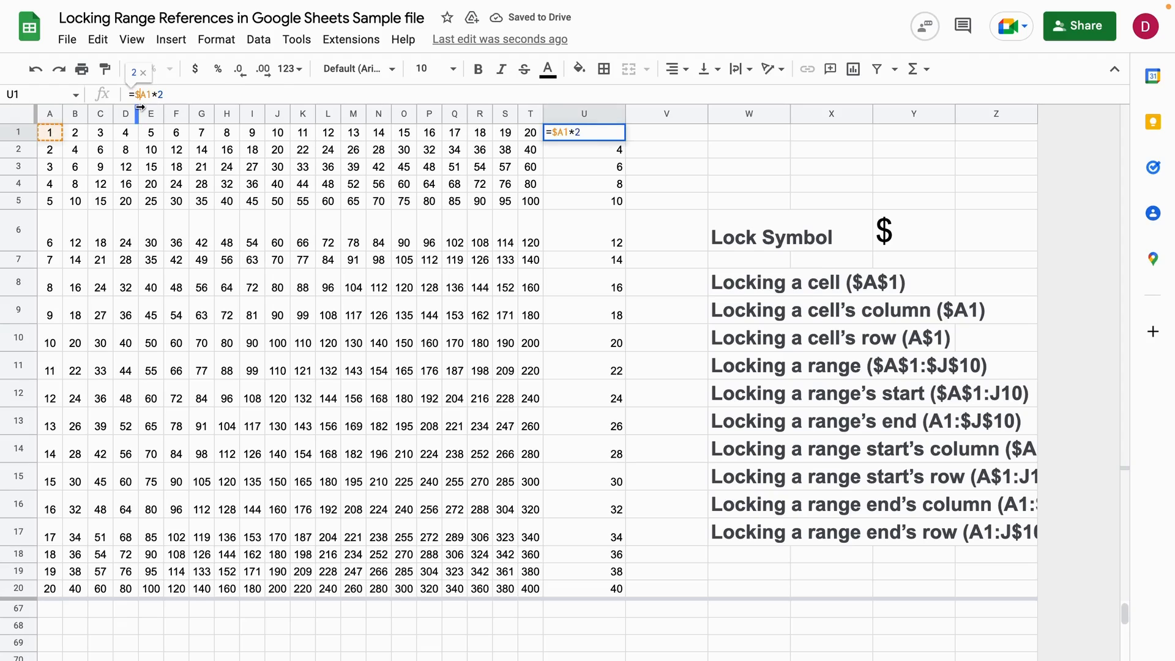
{"action": "key", "text": "BackSpace"}
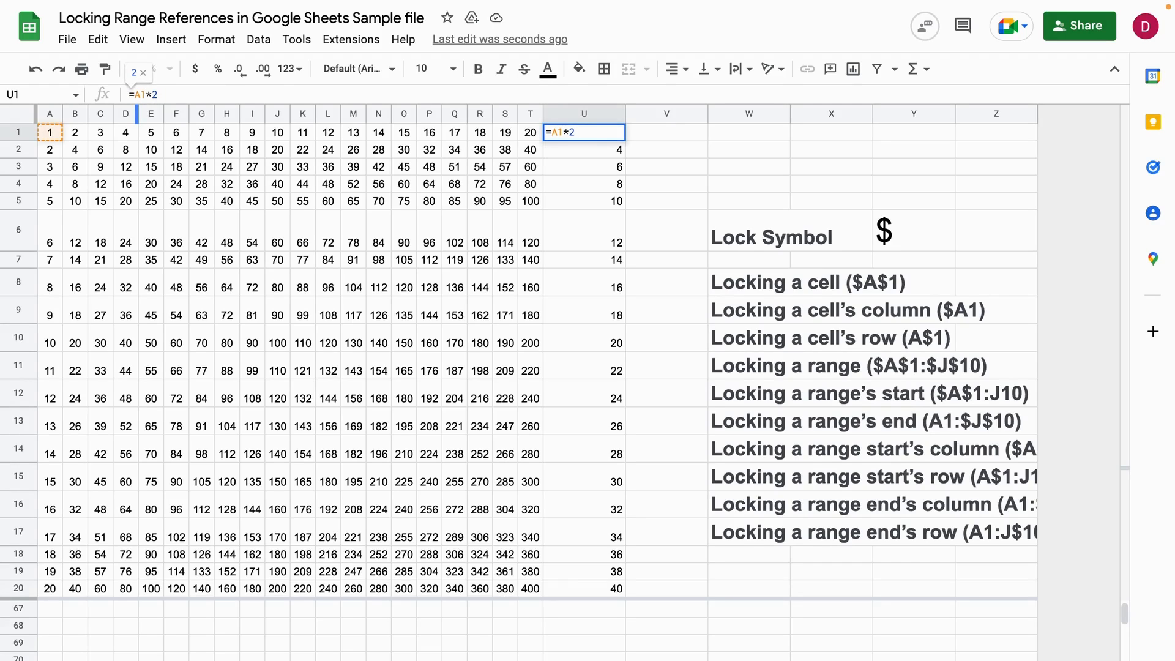
{"action": "left_click", "coordinate": [138, 94]}
{"action": "type", "text": "$"}
{"action": "key", "text": "Return"}
{"action": "left_click", "coordinate": [618, 139]}
{"action": "left_click_drag", "start_coordinate": [620, 140], "coordinate": [625, 592]}
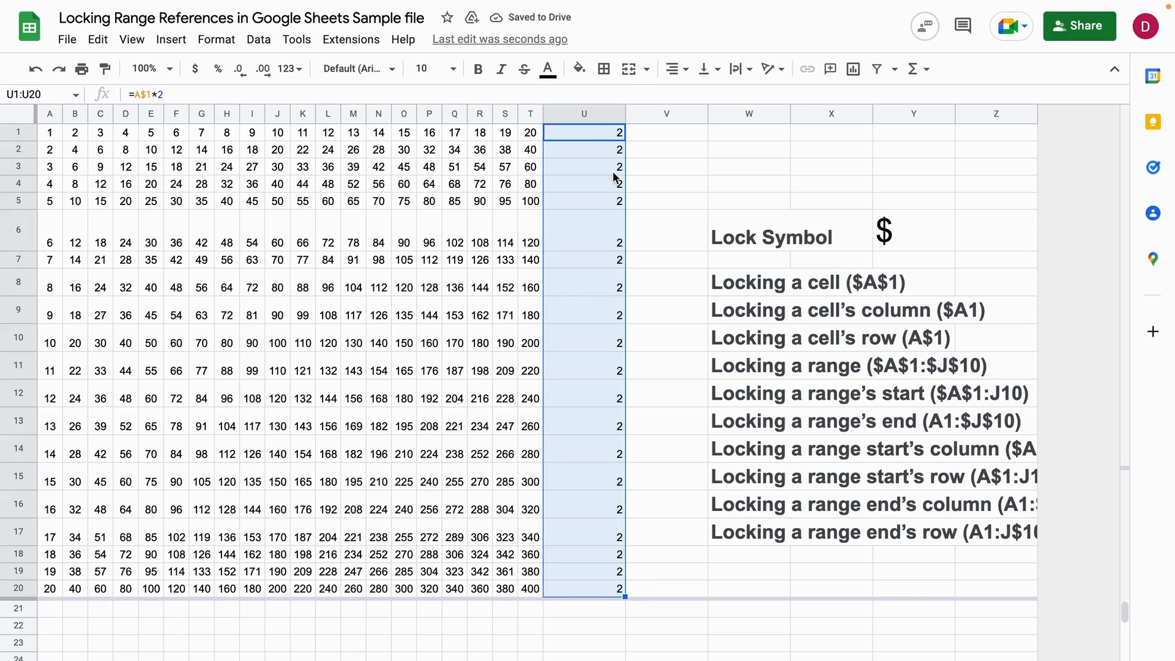
- Step down column U from U2 to U9 and back up, examining the row-locked reference in each copied formula
{"action": "left_click", "coordinate": [610, 146]}
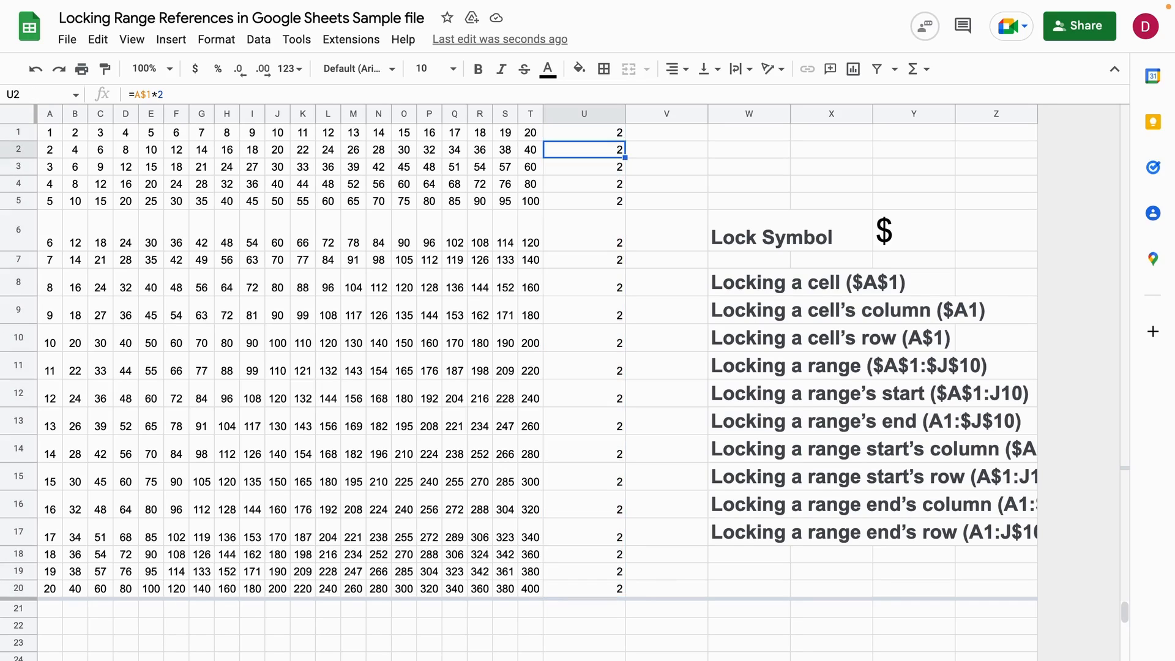
{"action": "key", "text": "Down"}
{"action": "key", "text": "Down"}
{"action": "key", "text": "Down"}
{"action": "key", "text": "Down"}
{"action": "key", "text": "Down"}
{"action": "key", "text": "Down"}
{"action": "key", "text": "Down"}
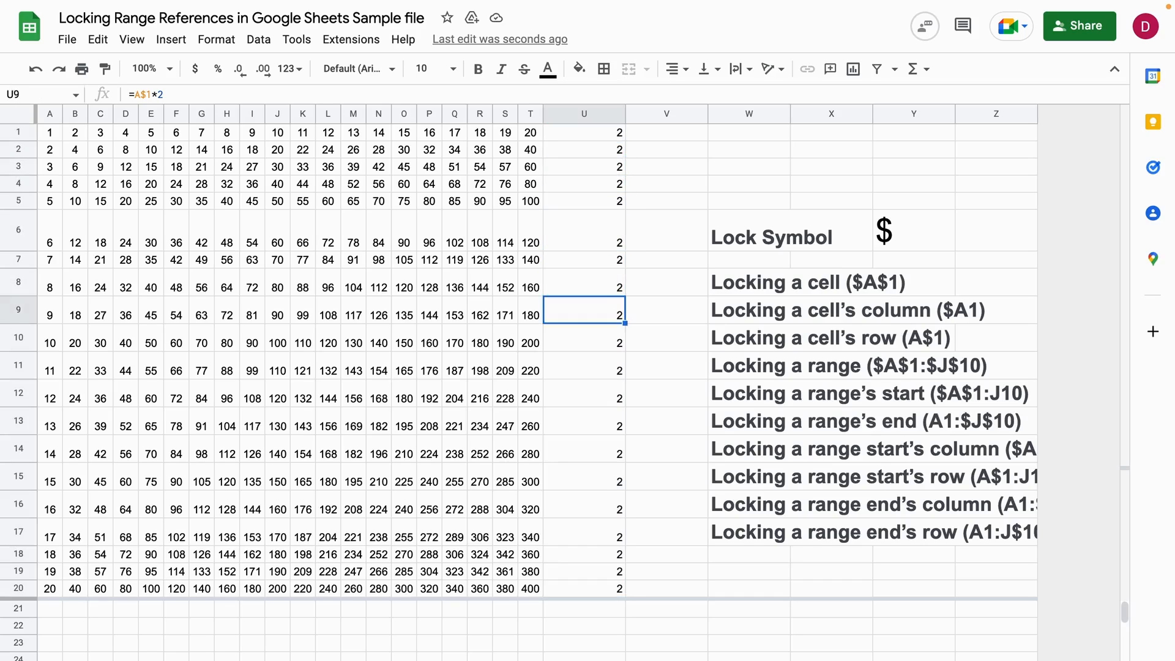
{"action": "key", "text": "Up"}
{"action": "key", "text": "Up"}
{"action": "key", "text": "Up"}
{"action": "key", "text": "Up"}
{"action": "key", "text": "Up"}
{"action": "key", "text": "Up"}
{"action": "key", "text": "Up"}
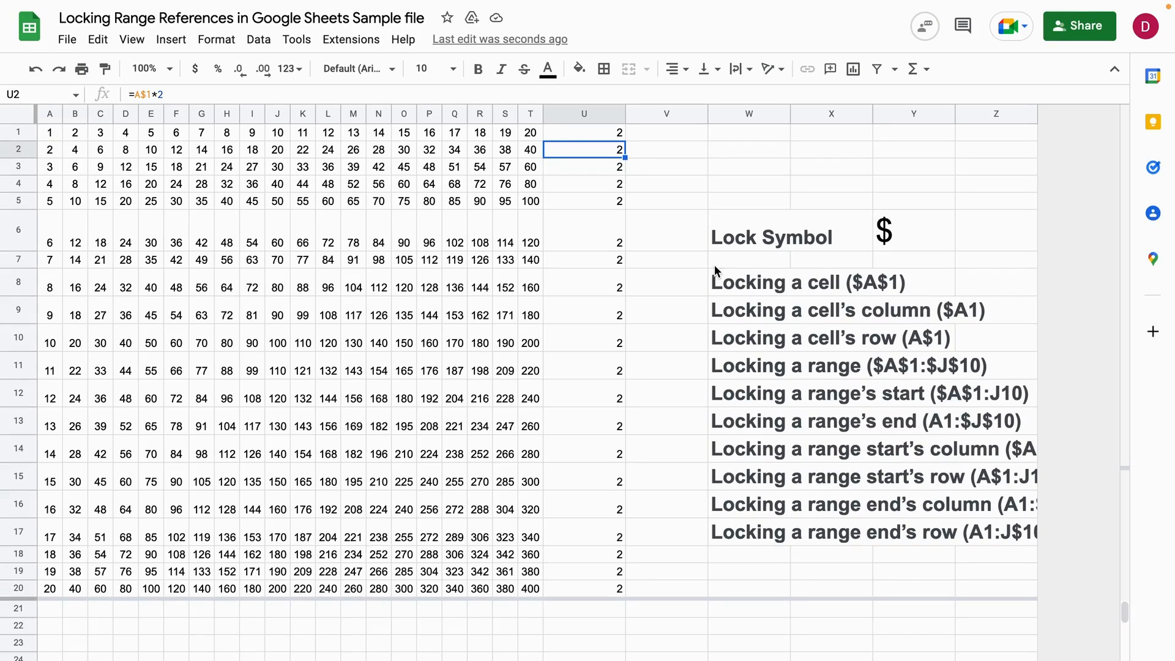
- Clear the row-locked formulas from U1:U20
{"action": "left_click", "coordinate": [650, 183]}
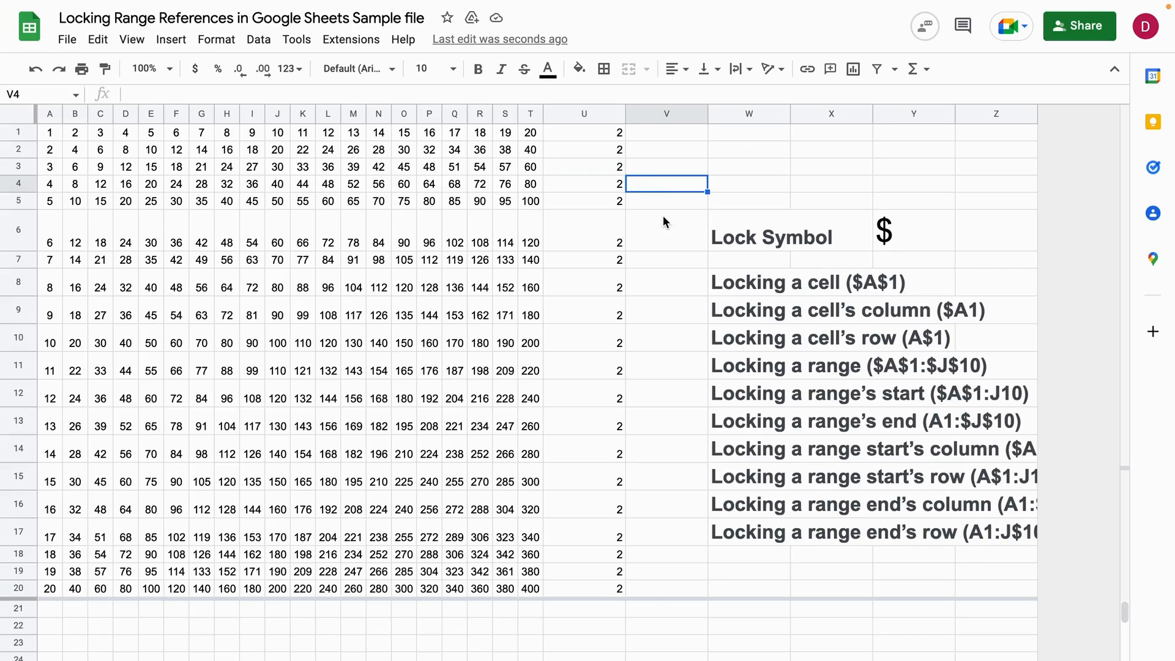
{"action": "left_click_drag", "start_coordinate": [599, 135], "coordinate": [619, 588]}
{"action": "key", "text": "Delete"}
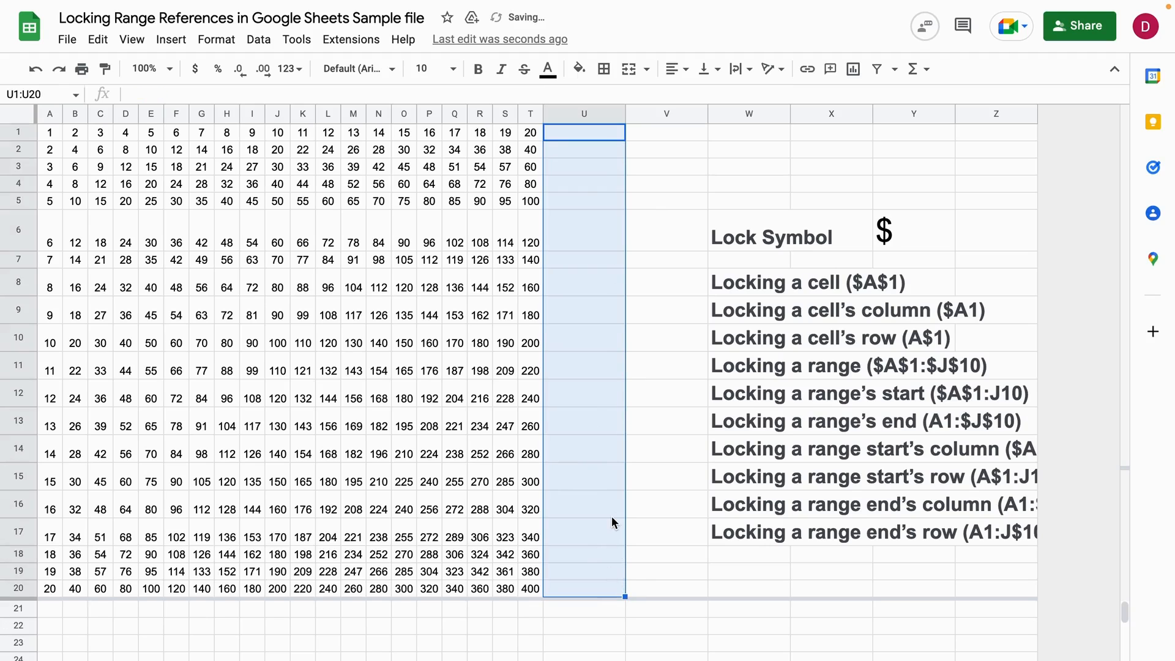
{"action": "type", "text": "=AVERAGE("}
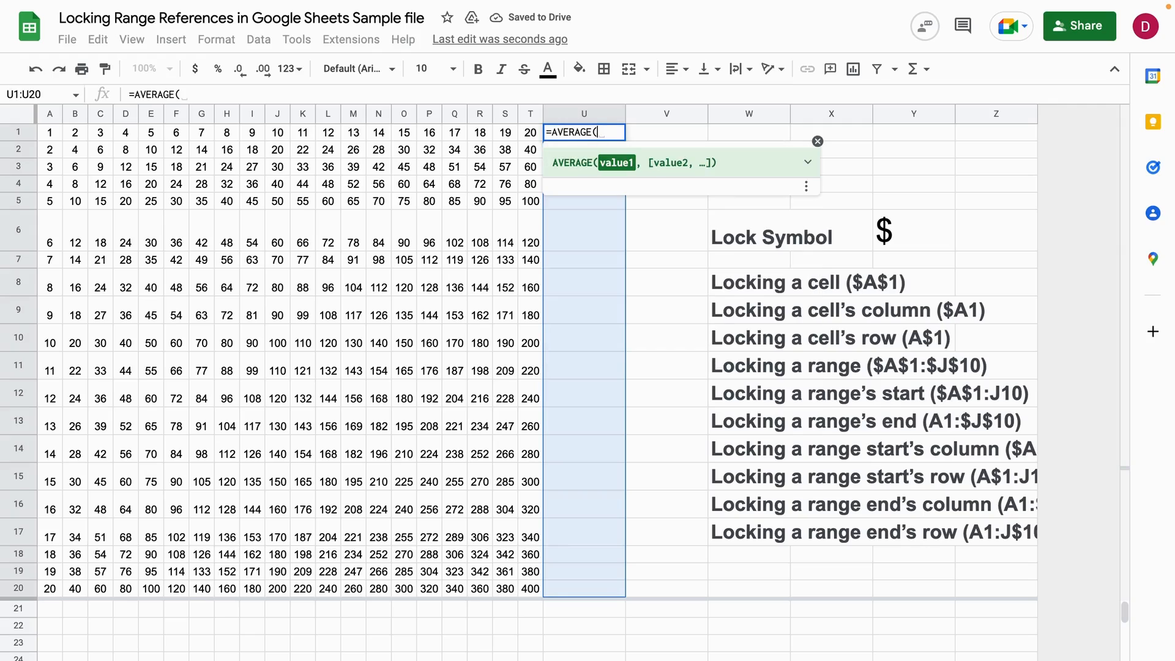
{"action": "left_click", "coordinate": [51, 138]}
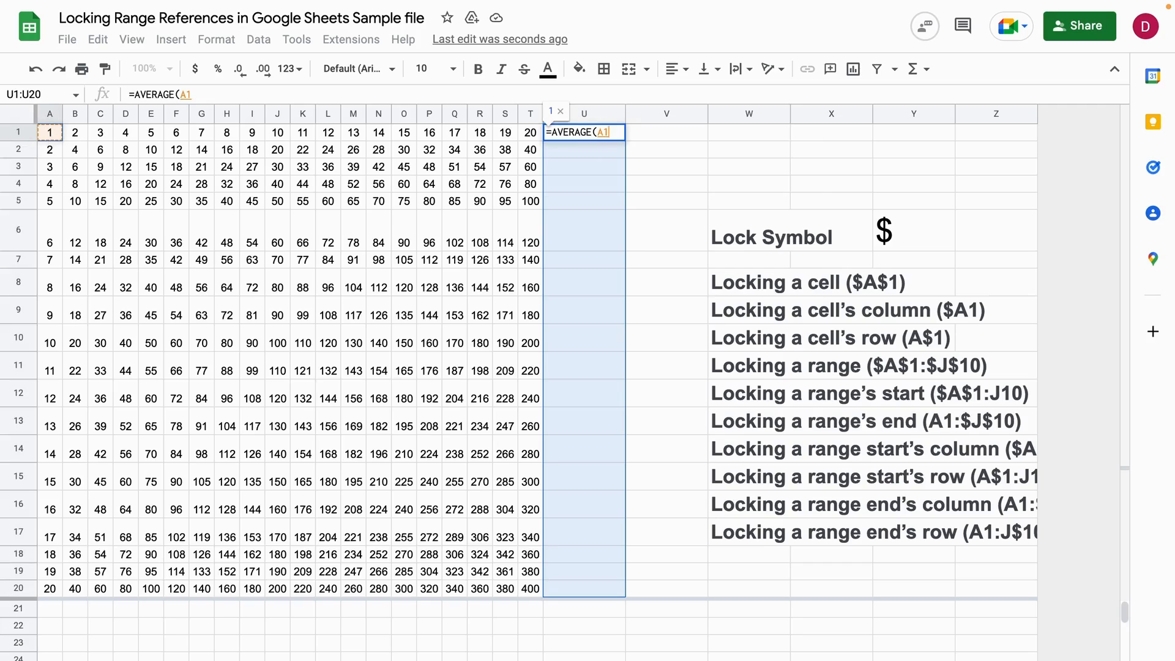
{"action": "type", "text": "*b"}
{"action": "key", "text": "BackSpace"}
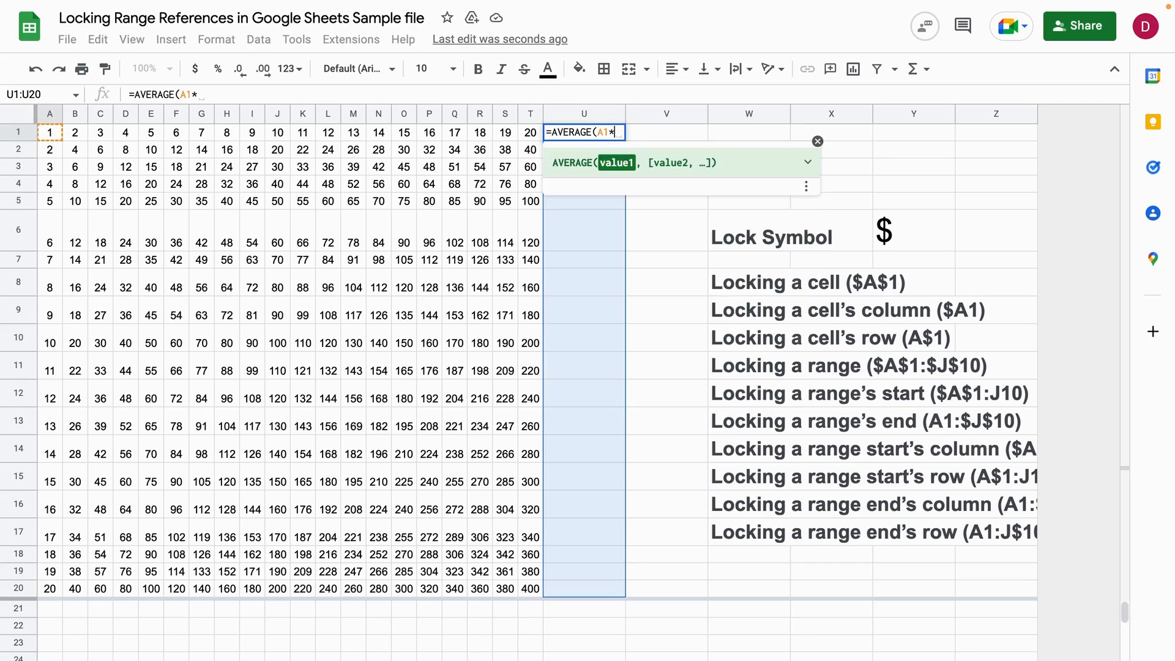
{"action": "type", "text": "B"}
{"action": "type", "text": "1"}
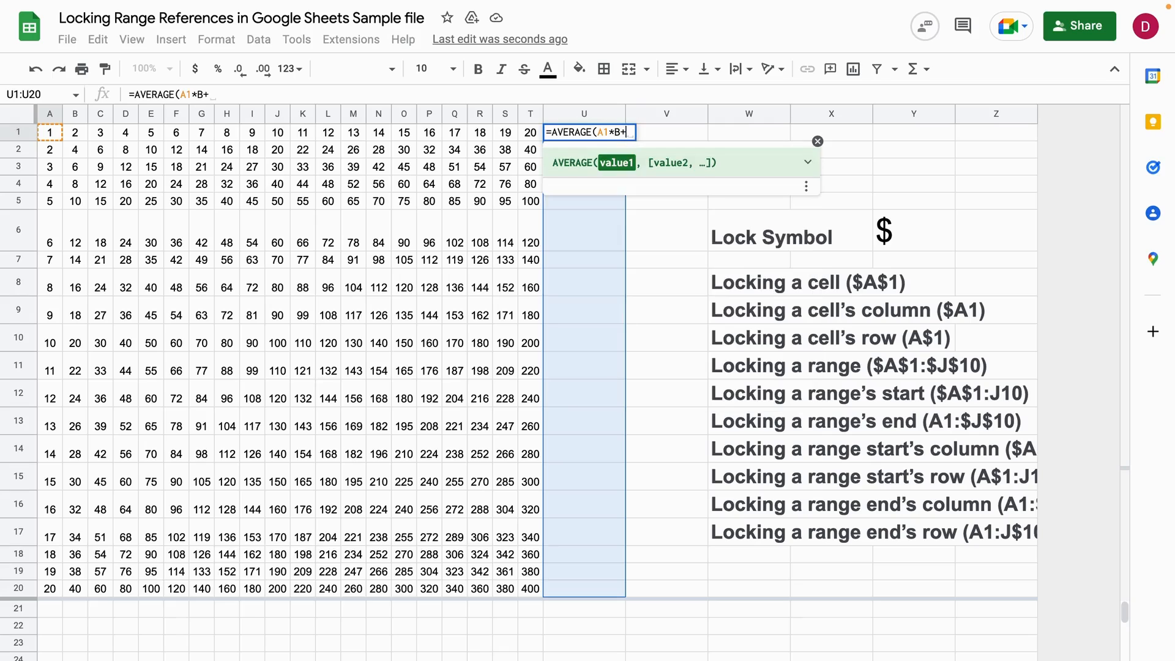
{"action": "type", "text": ")"}
{"action": "key", "text": "Return"}
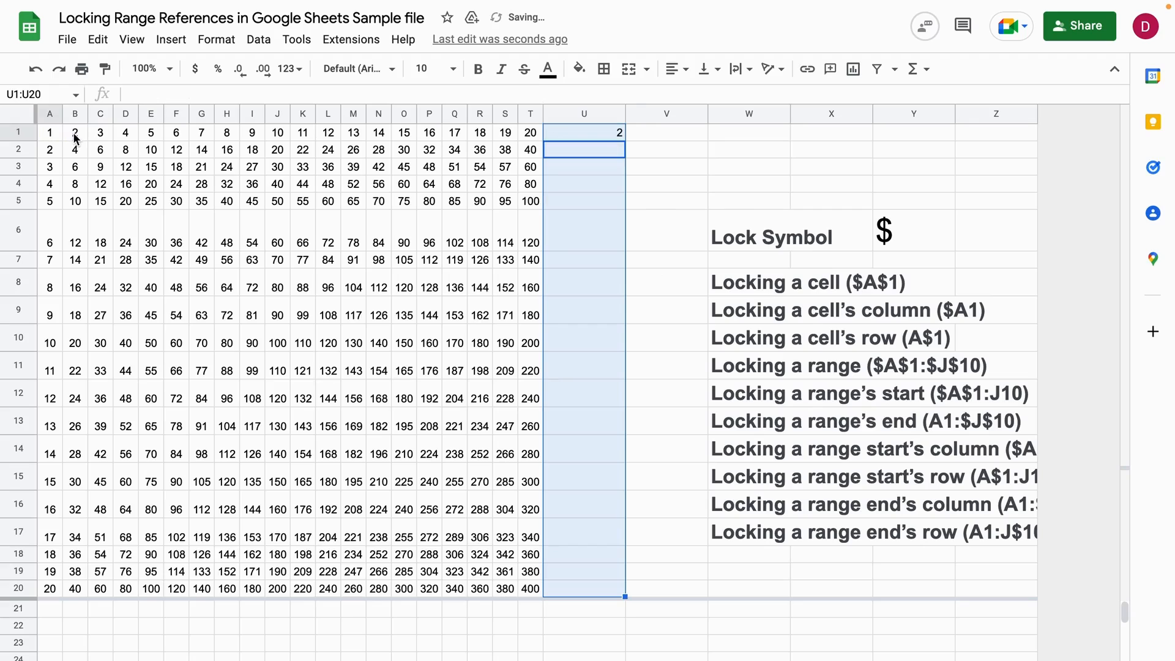
{"action": "left_click", "coordinate": [620, 135]}
{"action": "double_click", "coordinate": [620, 134]}
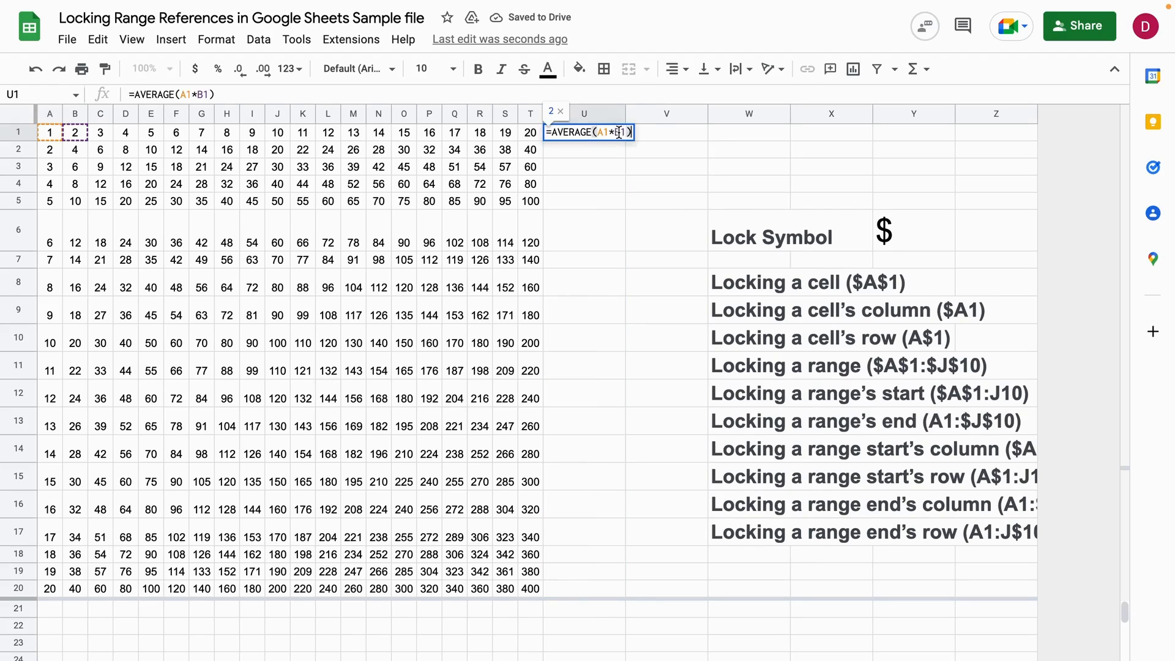
{"action": "left_click", "coordinate": [662, 139]}
{"action": "left_click", "coordinate": [612, 132]}
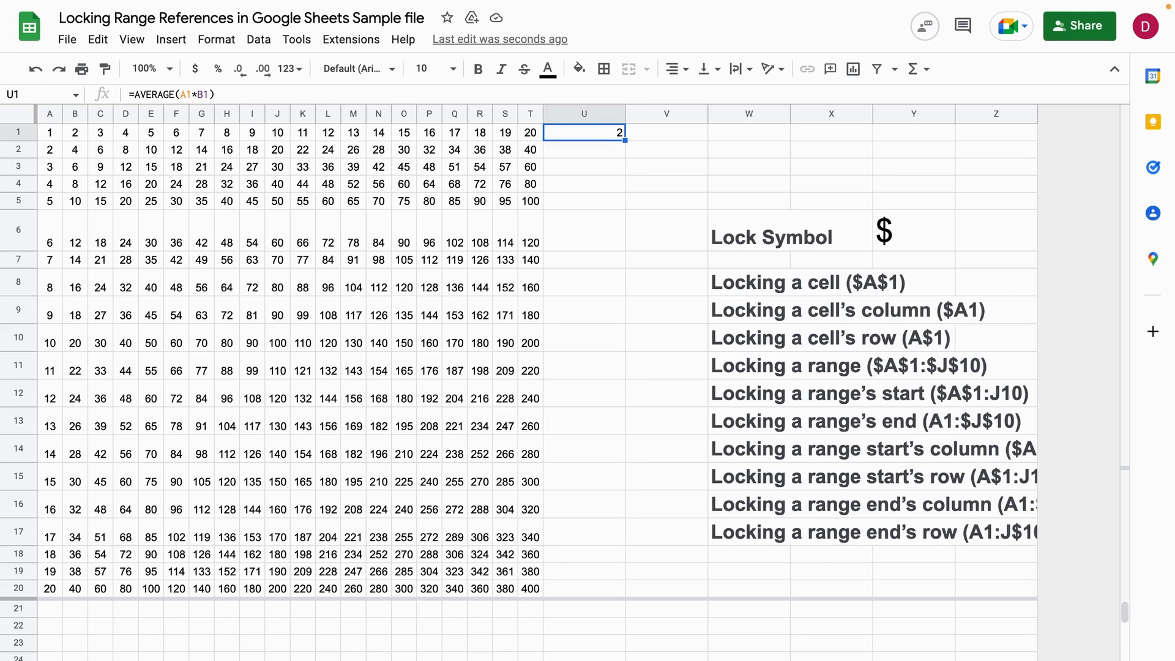
{"action": "key", "text": "Delete"}
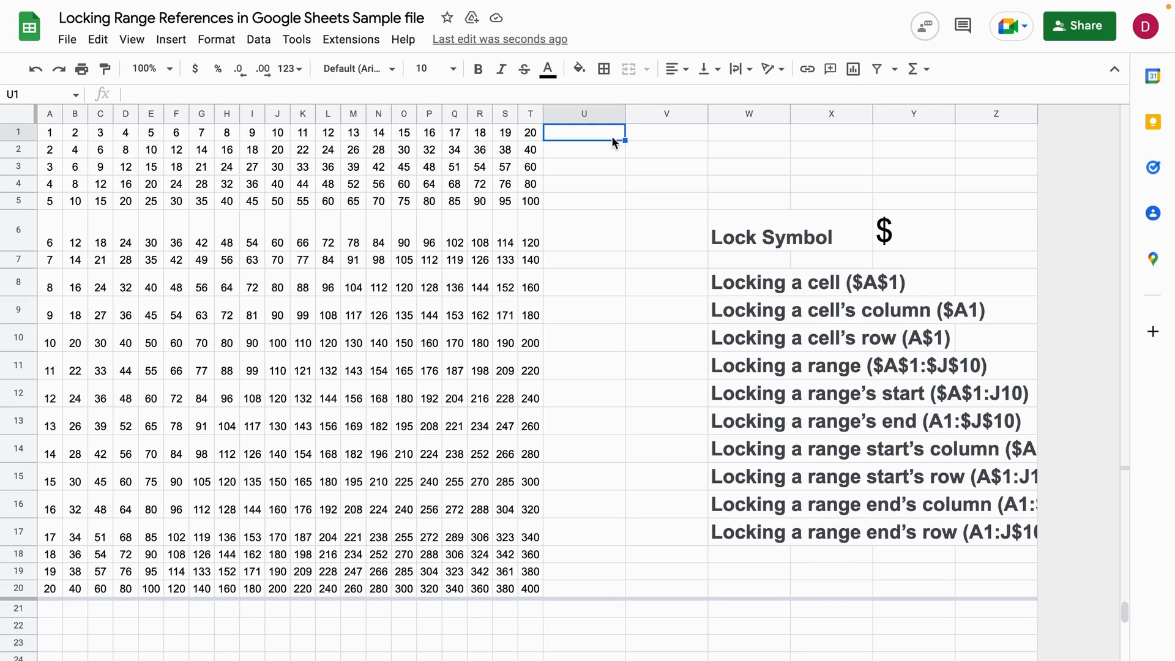
- Enter =AVERAGE(A1:T1) in U1 and accept the suggested autofill down to U20
{"action": "type", "text": "="}
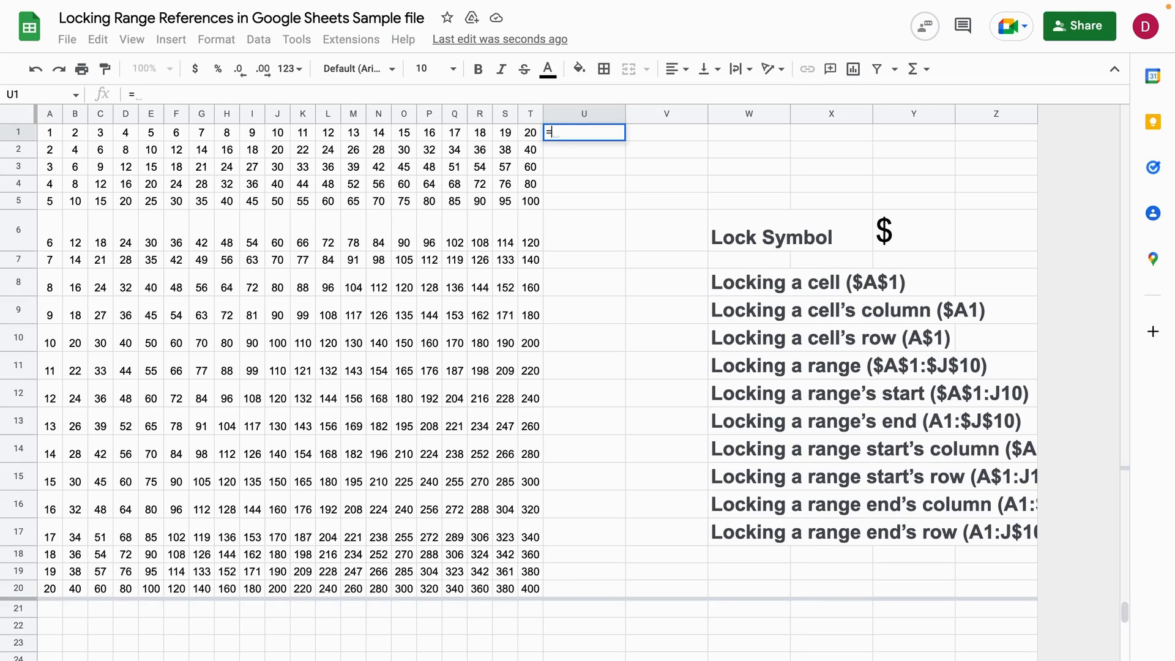
{"action": "type", "text": "AVER"}
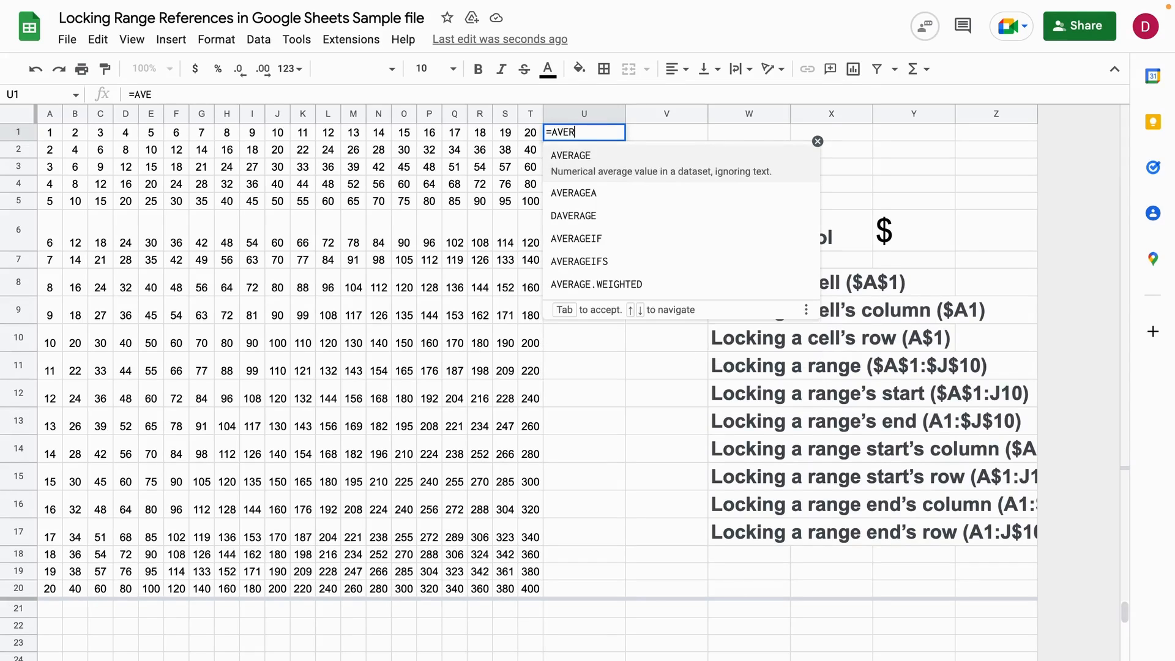
{"action": "type", "text": "AGE("}
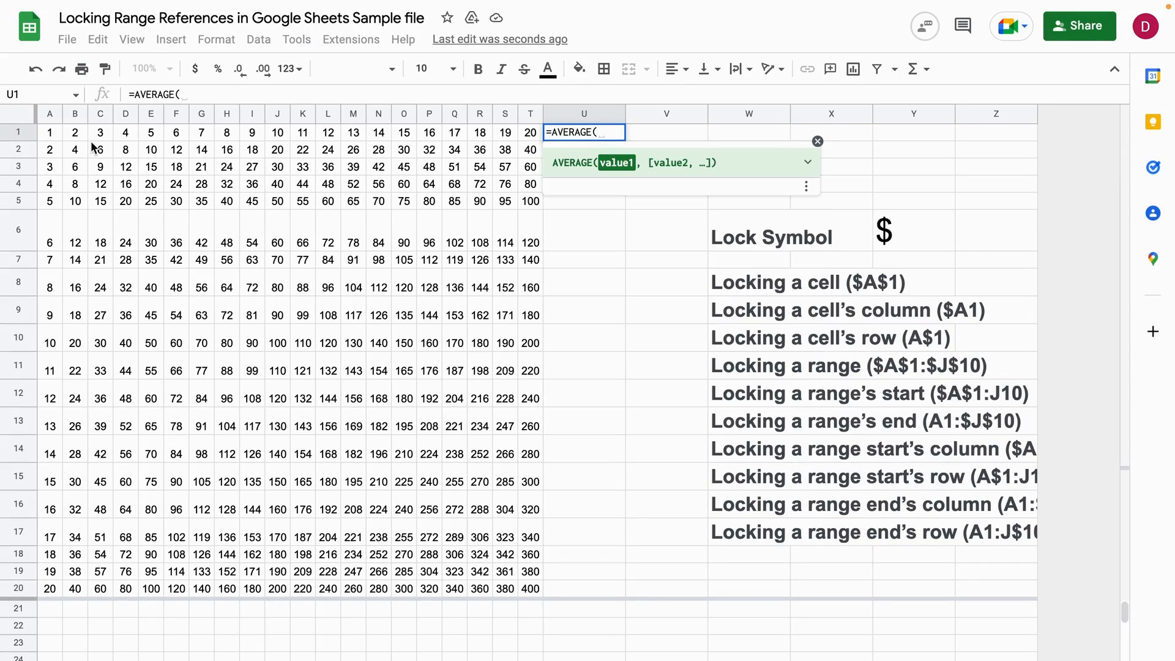
{"action": "left_click_drag", "start_coordinate": [53, 135], "coordinate": [527, 136]}
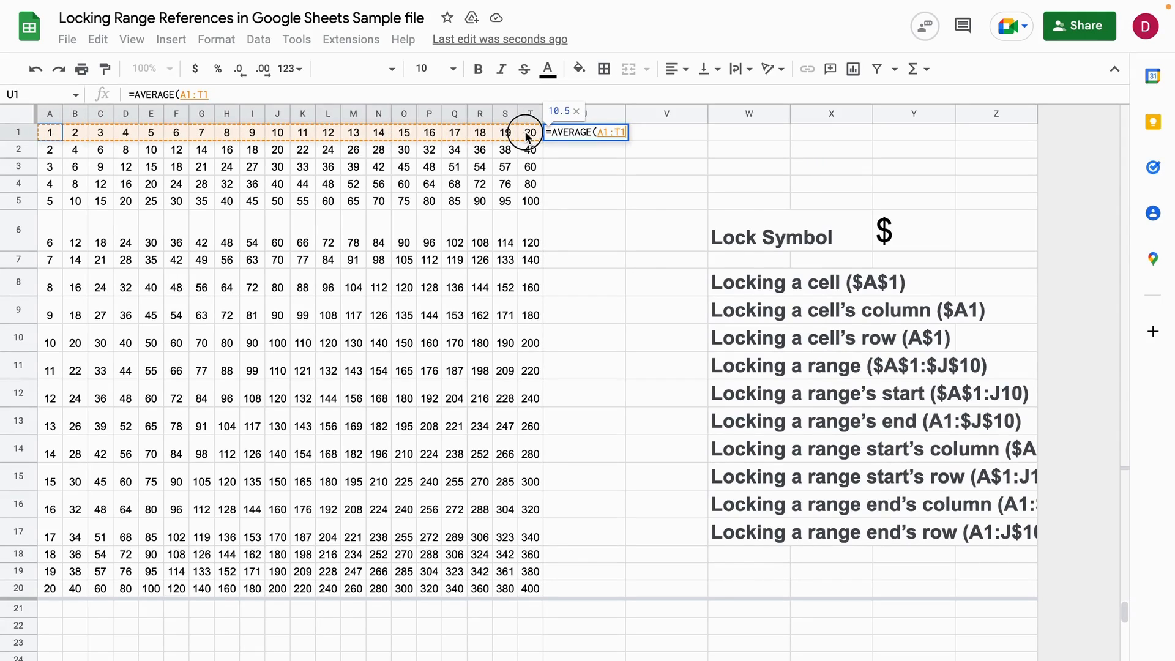
{"action": "type", "text": ")"}
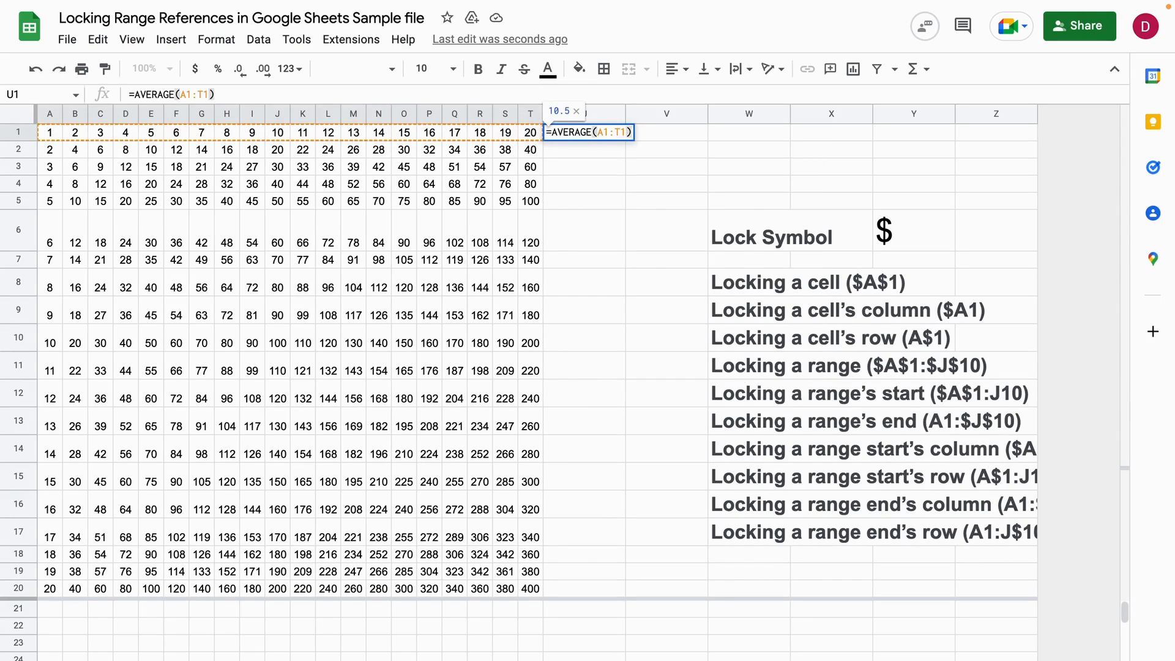
{"action": "key", "text": "Return"}
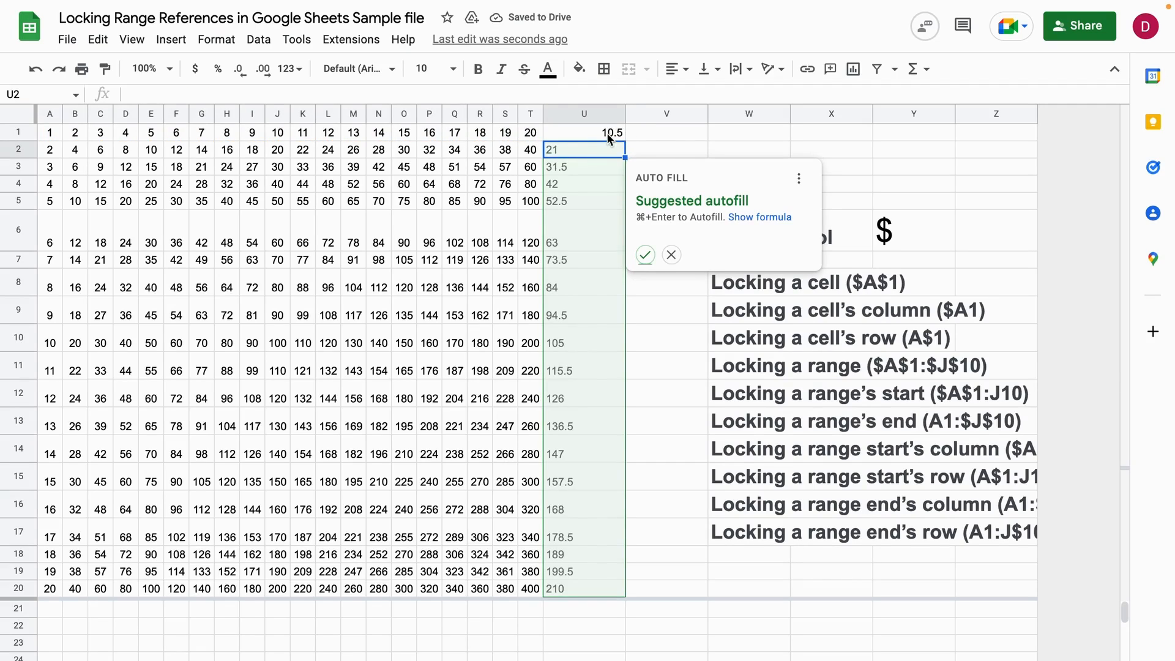
{"action": "left_click", "coordinate": [646, 257]}
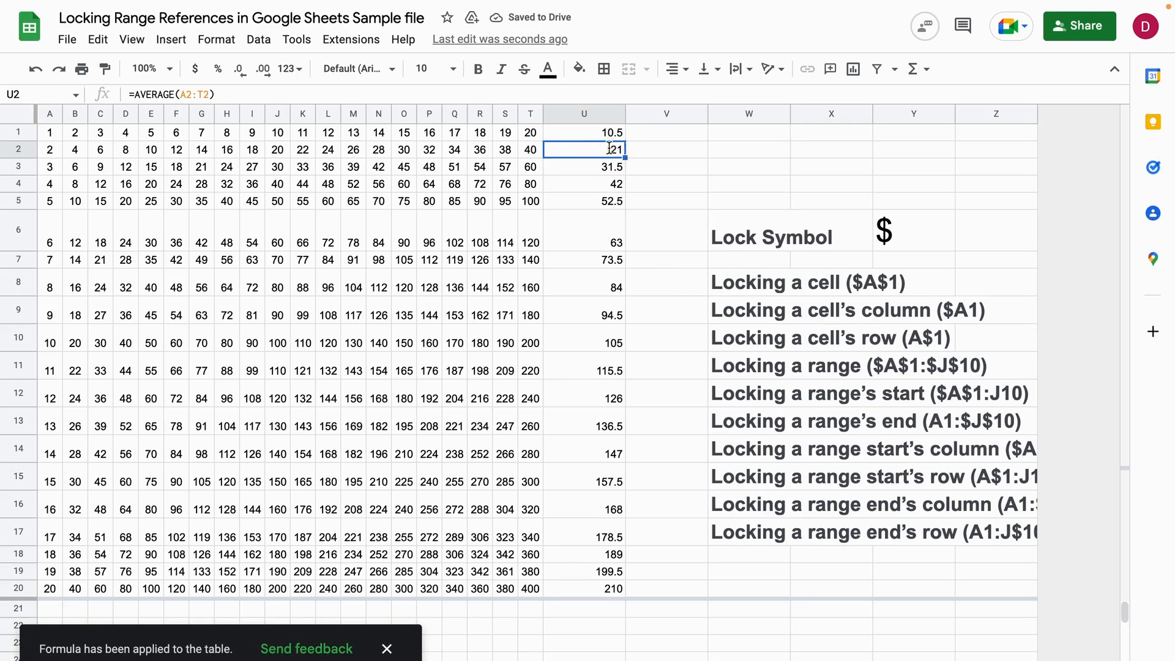
- Examine which range each autofilled AVERAGE formula refers to, going from U2 down to U8
{"action": "double_click", "coordinate": [611, 149]}
{"action": "double_click", "coordinate": [611, 166]}
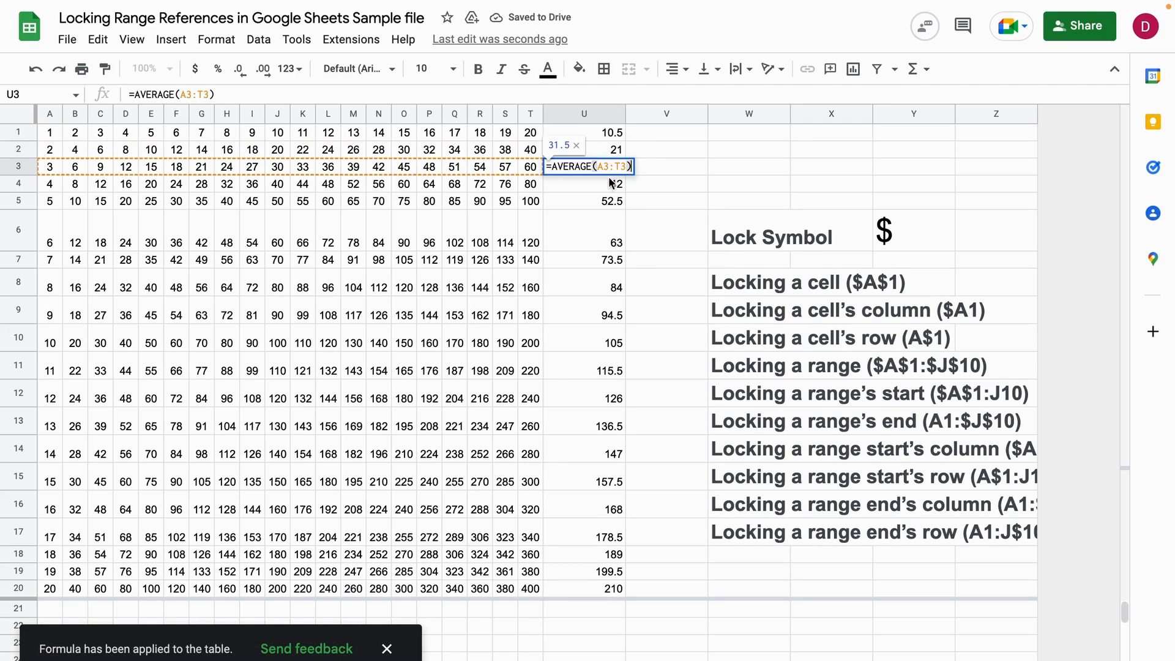
{"action": "double_click", "coordinate": [610, 183]}
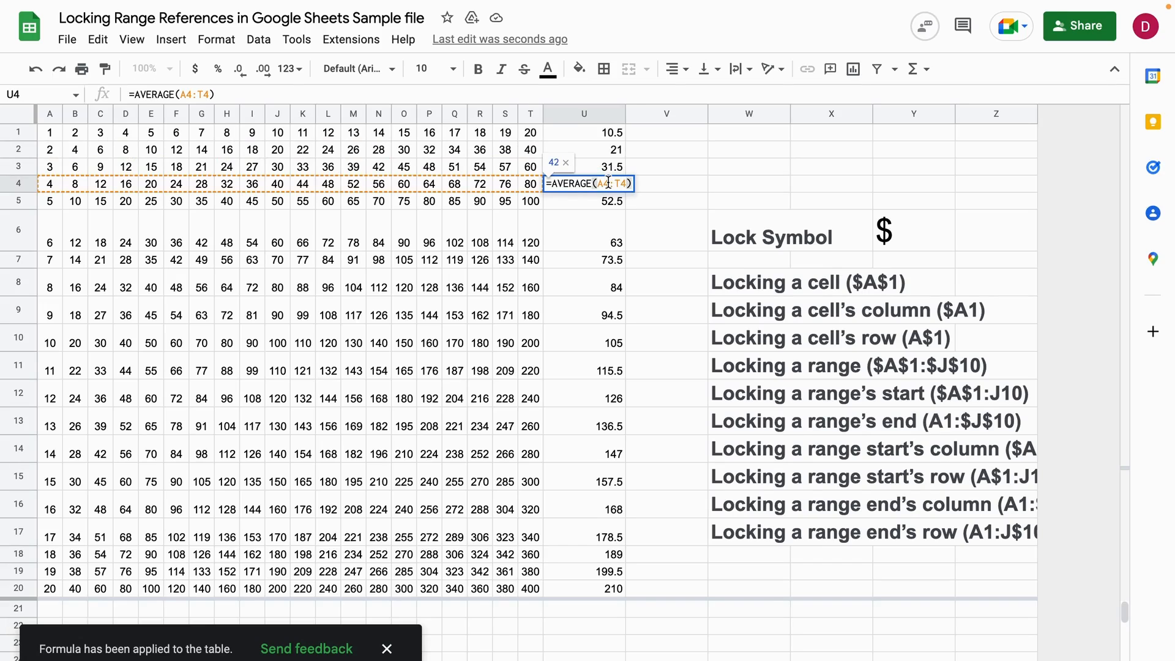
{"action": "double_click", "coordinate": [605, 202]}
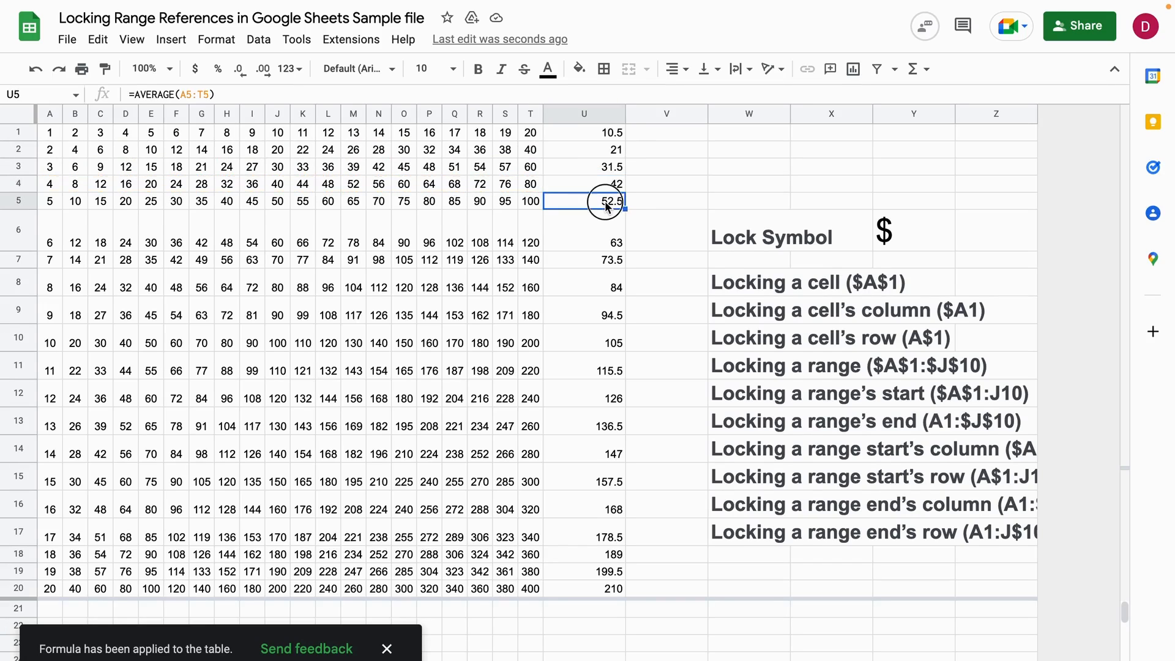
{"action": "double_click", "coordinate": [604, 240]}
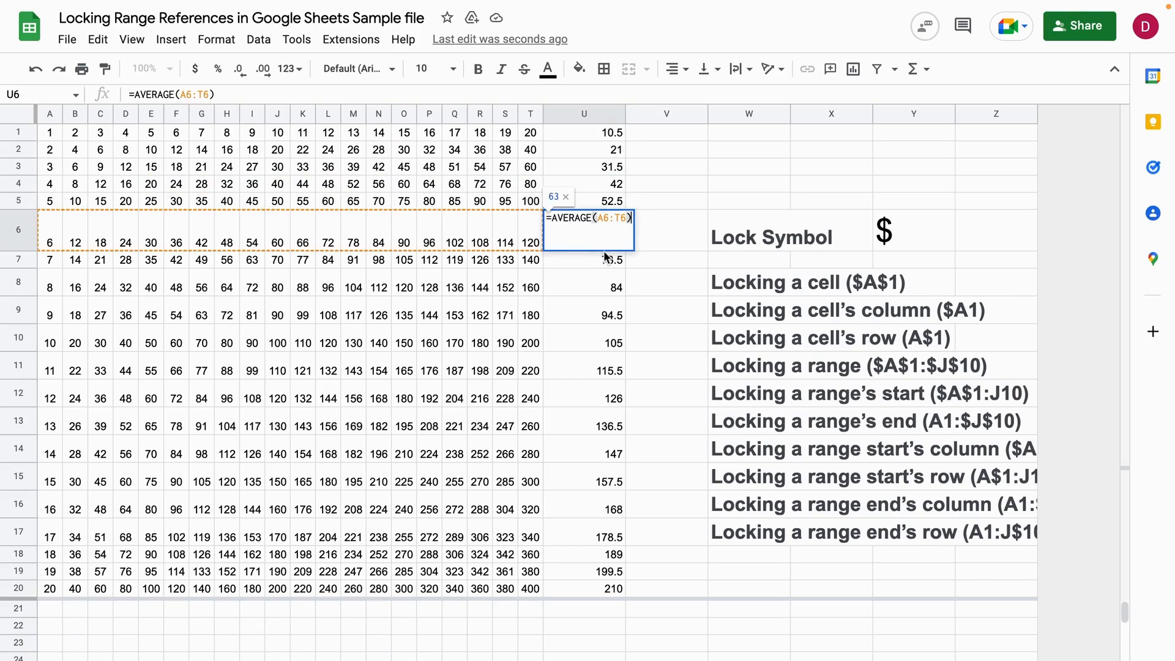
{"action": "left_click", "coordinate": [603, 262]}
{"action": "double_click", "coordinate": [602, 262]}
{"action": "left_click", "coordinate": [603, 290]}
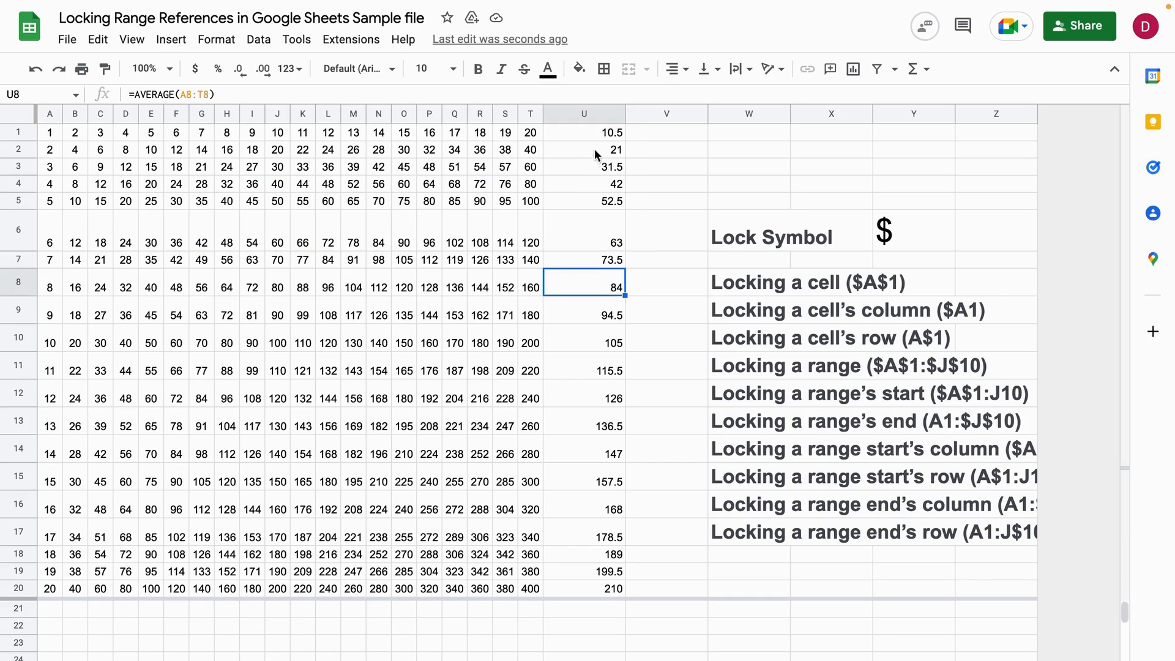
- Lock the whole range in U1's formula as =AVERAGE($A$1:$T$1) and fill it down to U20
{"action": "left_click", "coordinate": [596, 128]}
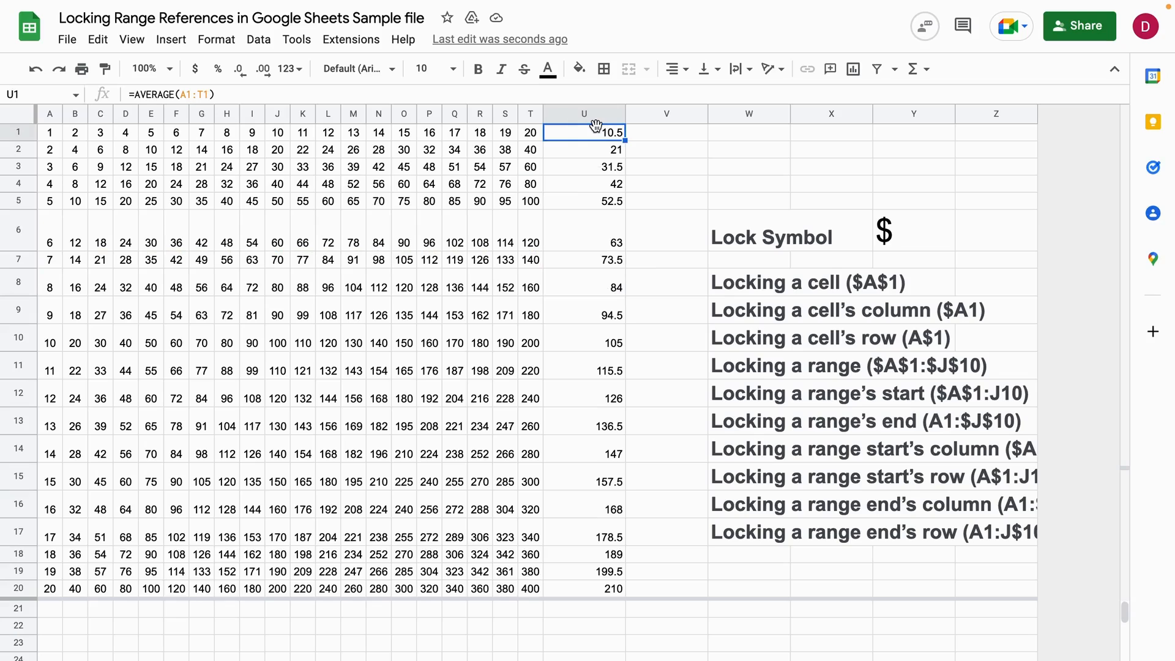
{"action": "double_click", "coordinate": [597, 131]}
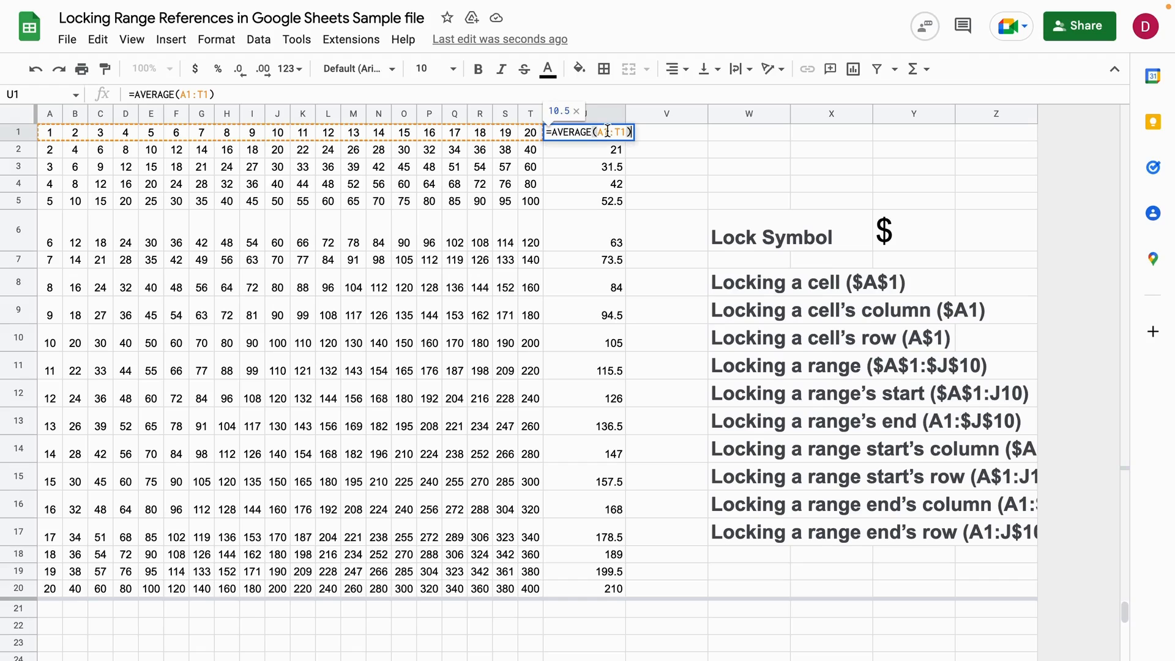
{"action": "left_click", "coordinate": [596, 130]}
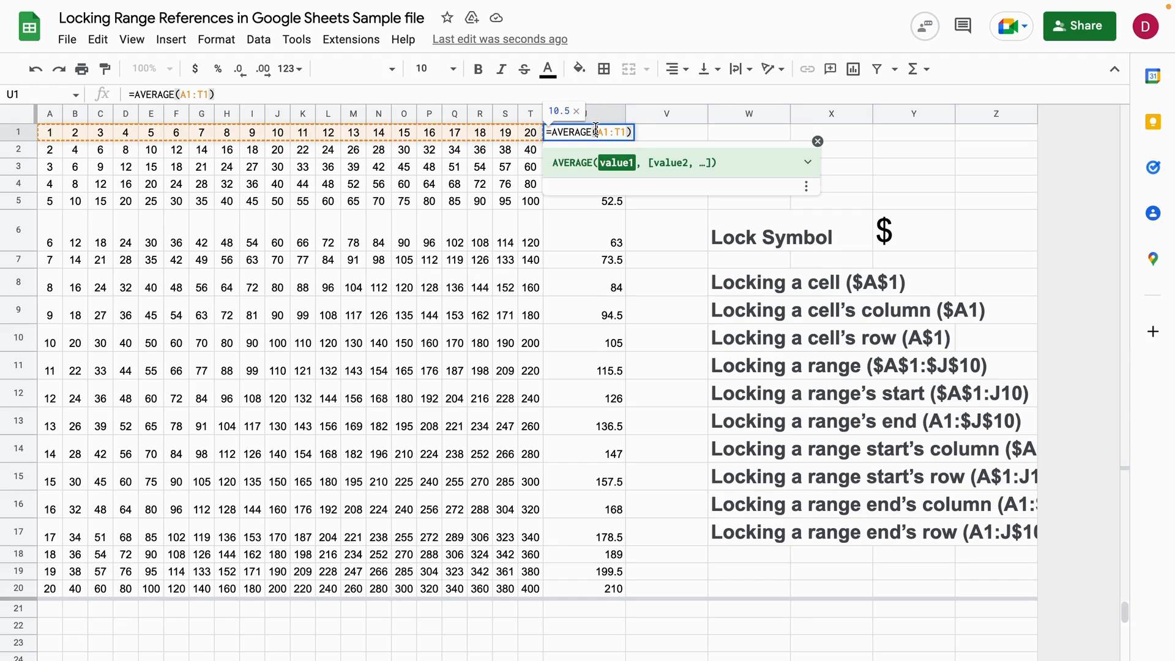
{"action": "type", "text": "$"}
{"action": "left_click", "coordinate": [611, 133]}
{"action": "type", "text": "$"}
{"action": "left_click", "coordinate": [627, 132]}
{"action": "type", "text": "$"}
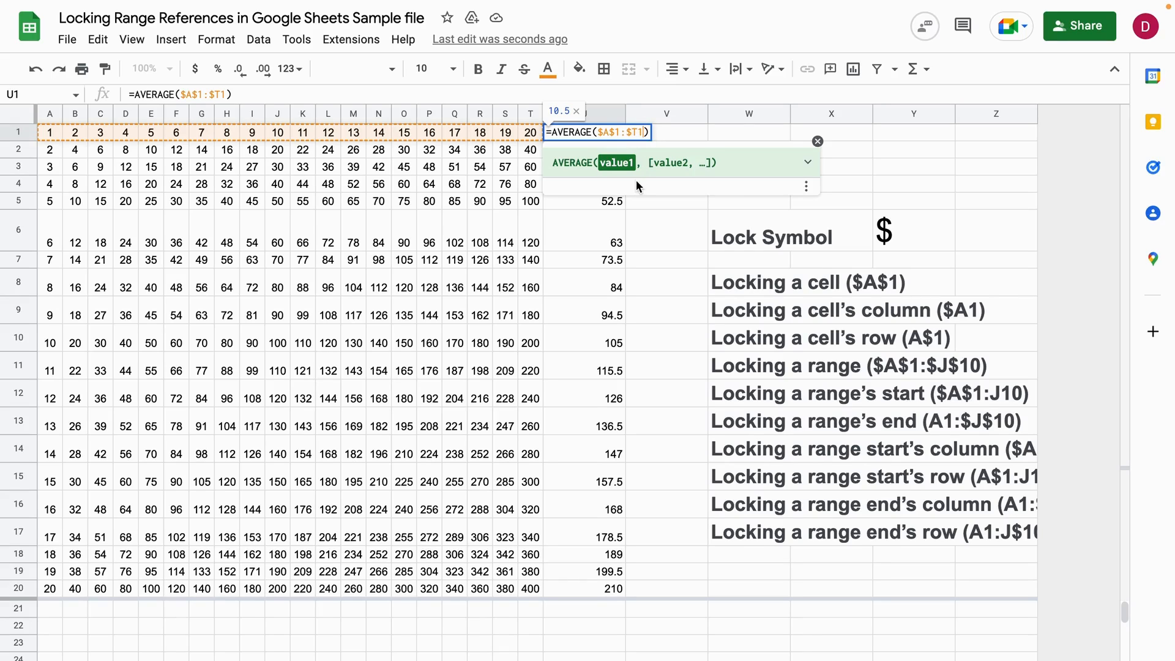
{"action": "type", "text": "$"}
{"action": "left_click", "coordinate": [656, 134]}
{"action": "key", "text": "Return"}
{"action": "left_click", "coordinate": [620, 136]}
{"action": "left_click_drag", "start_coordinate": [625, 140], "coordinate": [615, 589]}
- Examine the locked range in the copied AVERAGE formulas from U1 down to U13
{"action": "left_click", "coordinate": [610, 133]}
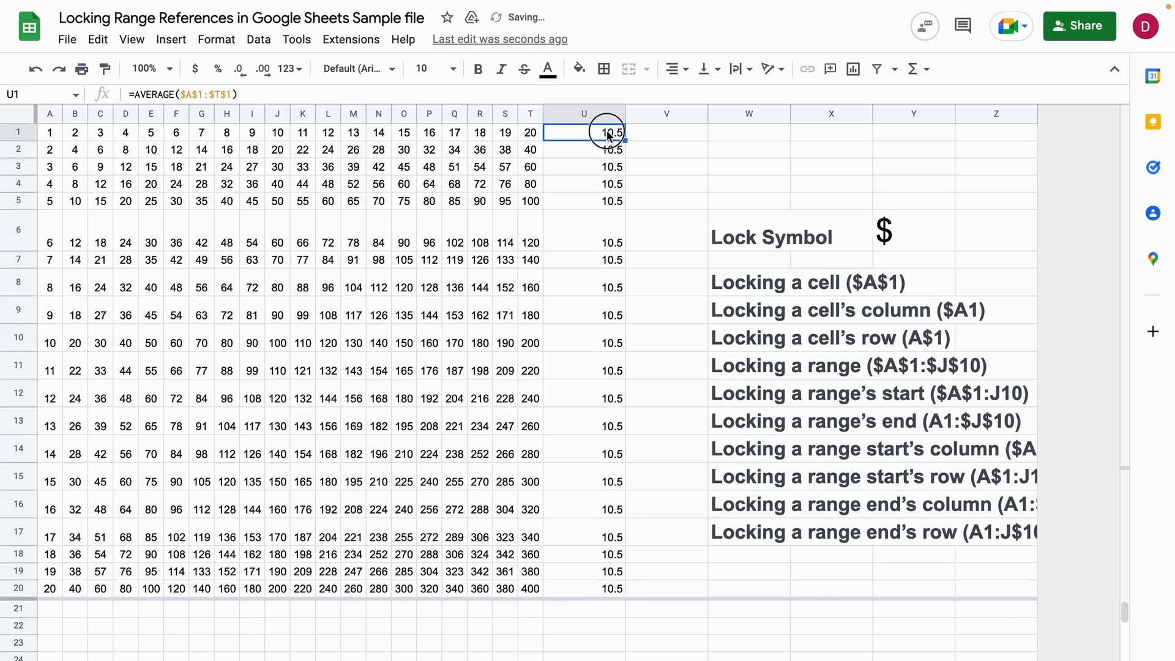
{"action": "double_click", "coordinate": [607, 132]}
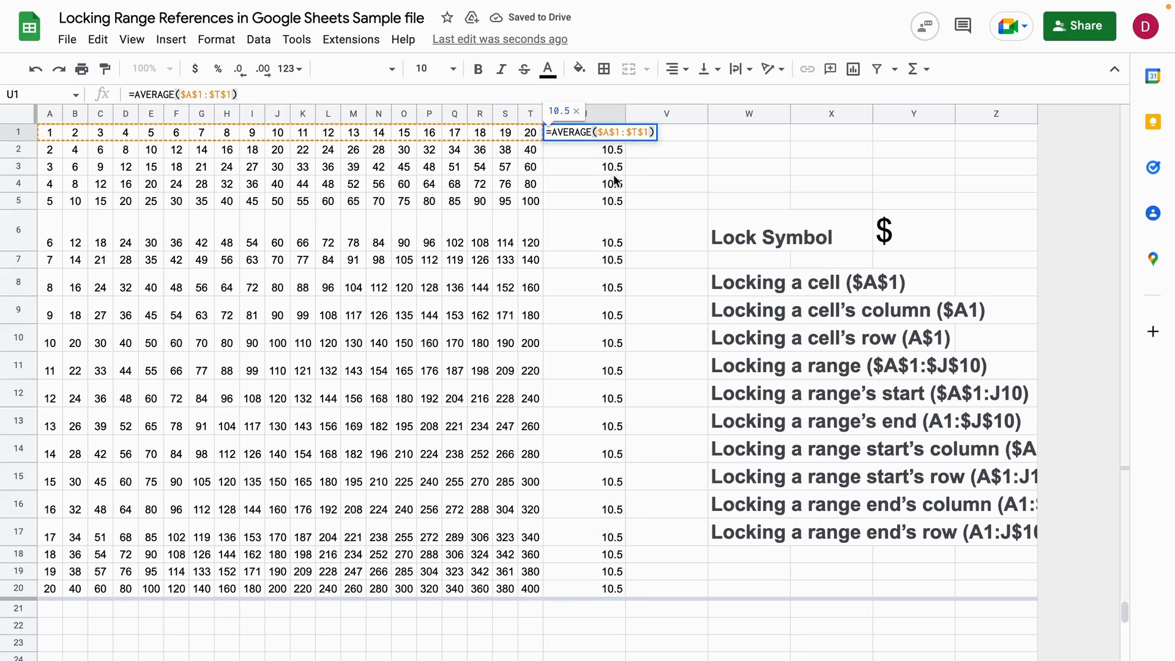
{"action": "left_click", "coordinate": [603, 151]}
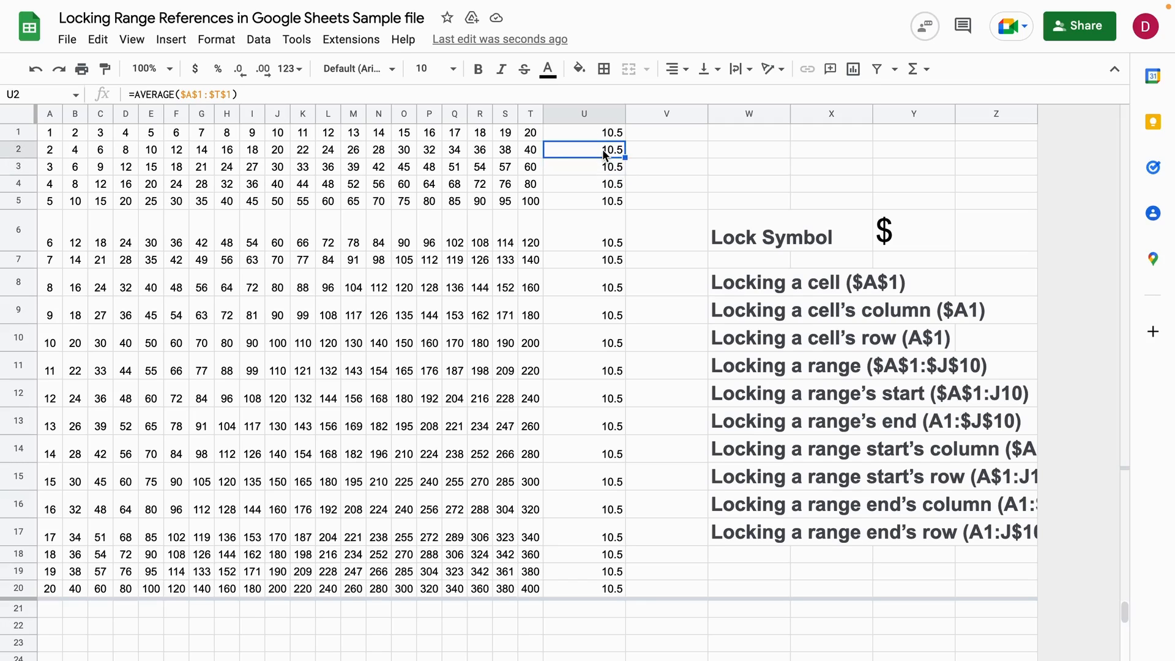
{"action": "key", "text": "Down"}
{"action": "key", "text": "Down"}
{"action": "key", "text": "Down"}
{"action": "key", "text": "Down"}
{"action": "key", "text": "Down"}
{"action": "key", "text": "Down"}
{"action": "key", "text": "Down"}
{"action": "key", "text": "Down"}
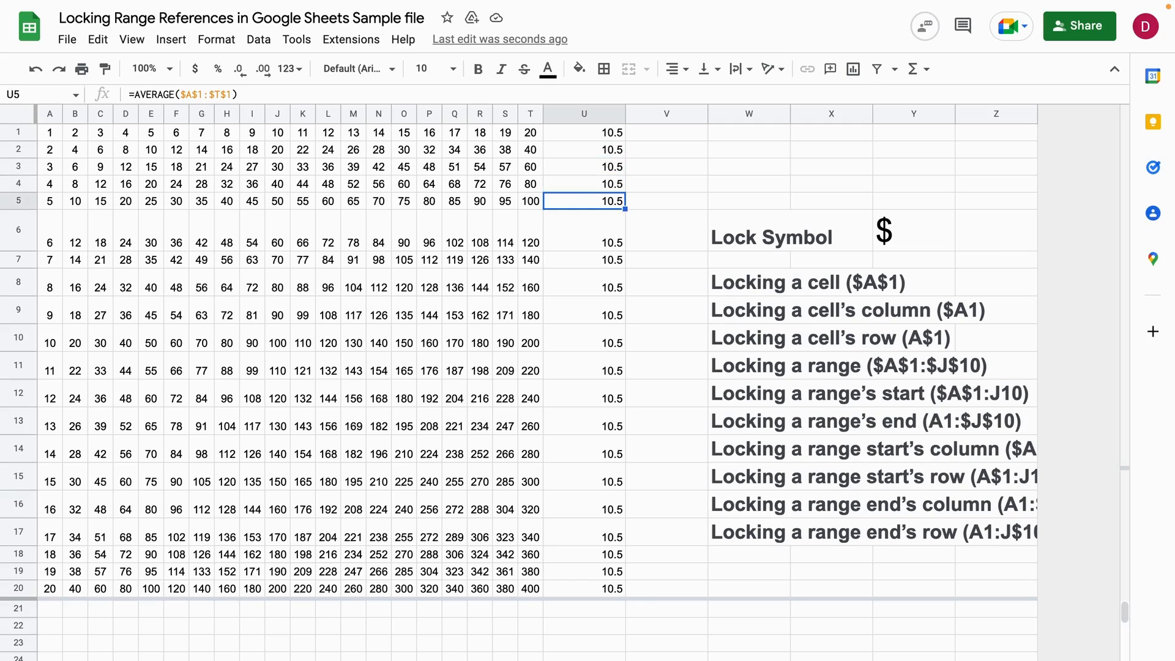
{"action": "key", "text": "Down"}
{"action": "key", "text": "Down"}
{"action": "key", "text": "Down"}
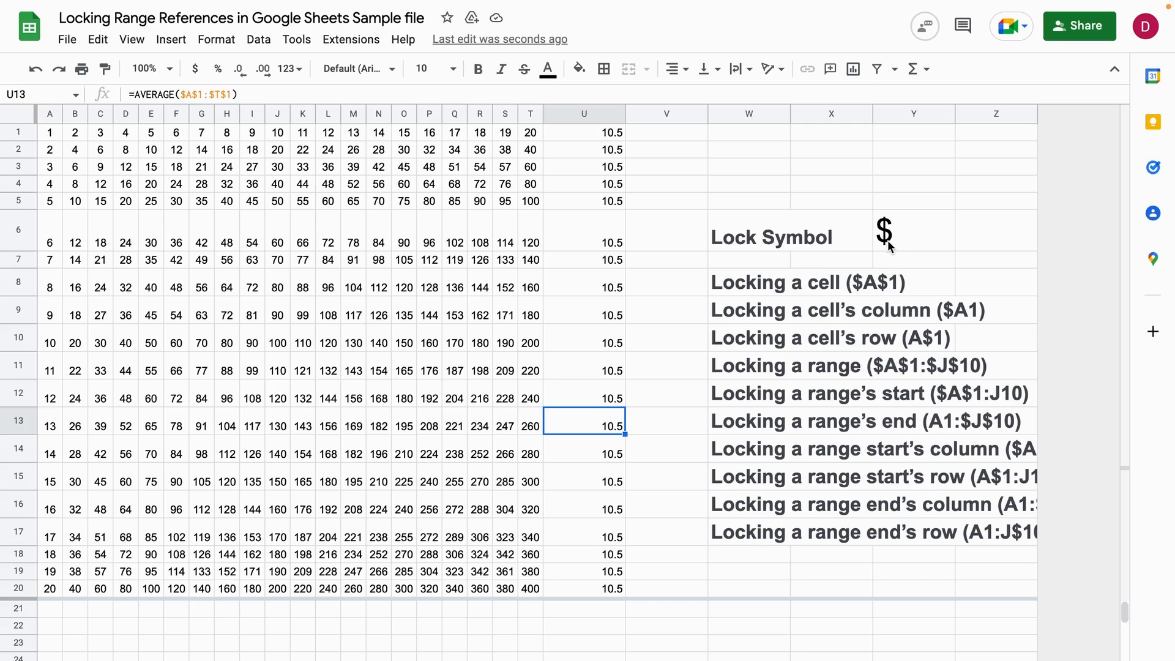
- Lock only the range's start in U1's formula as =AVERAGE($A$1:T1) and fill it down to U20
{"action": "left_click", "coordinate": [612, 130]}
{"action": "double_click", "coordinate": [612, 130]}
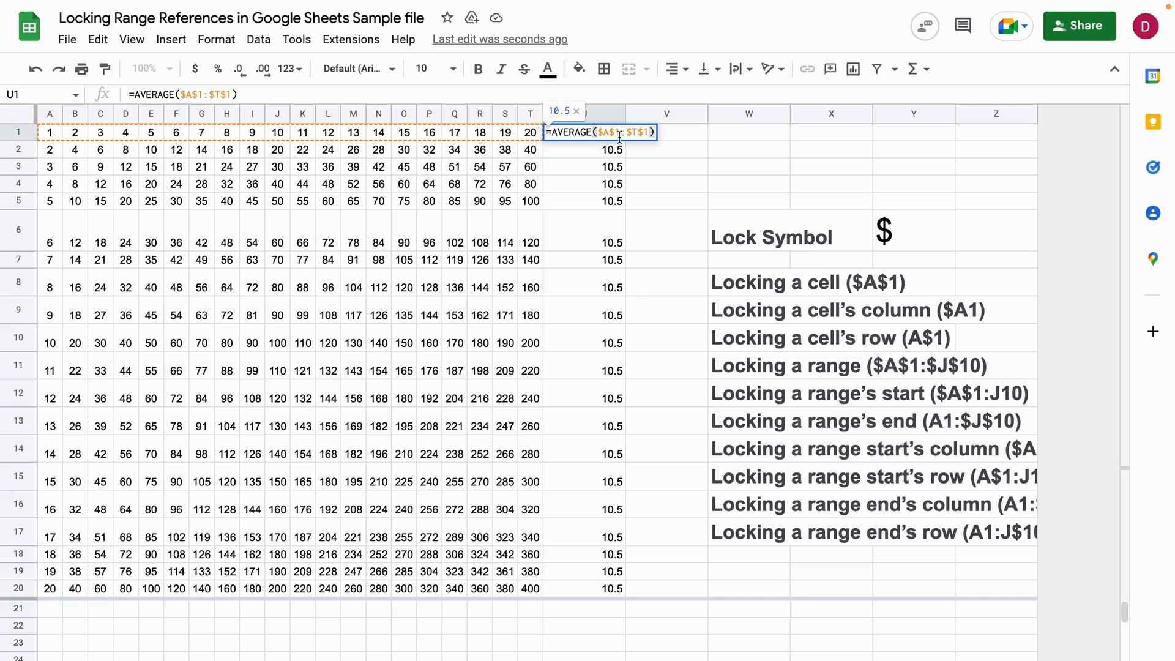
{"action": "left_click", "coordinate": [632, 131]}
{"action": "key", "text": "BackSpace"}
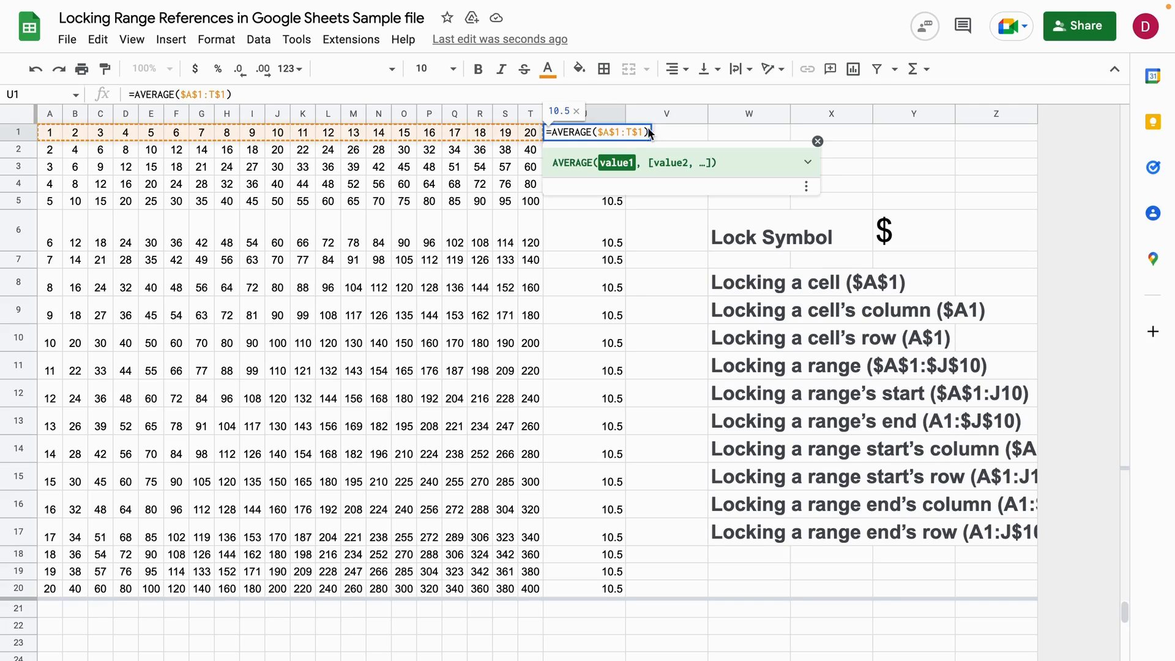
{"action": "left_click", "coordinate": [639, 131]}
{"action": "key", "text": "BackSpace"}
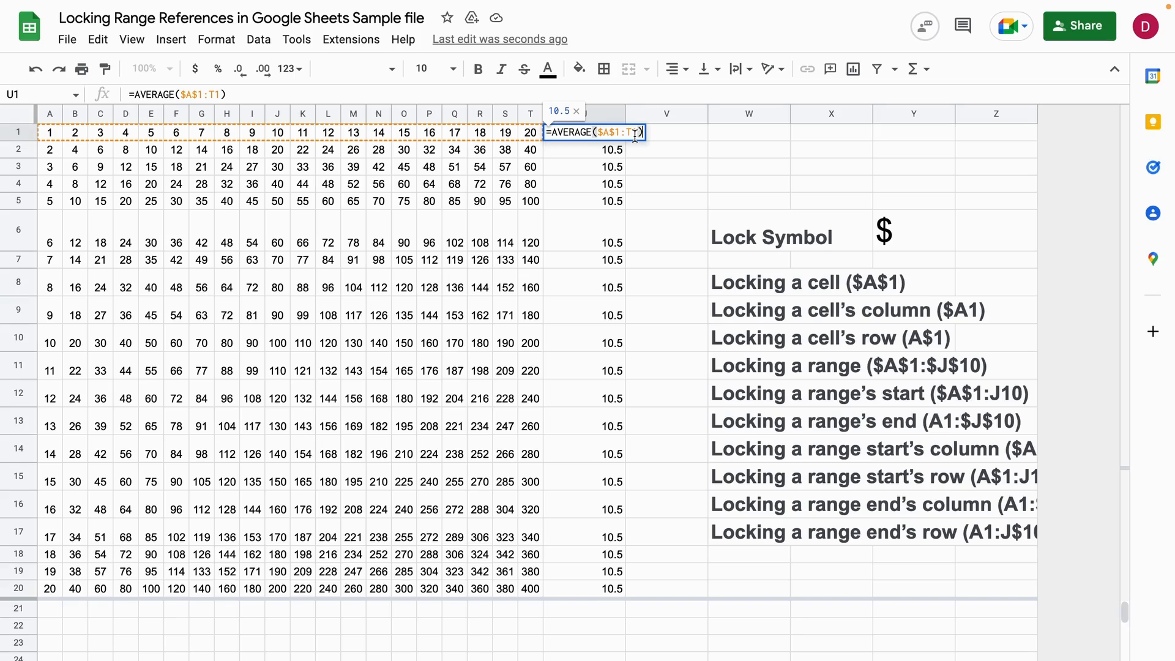
{"action": "key", "text": "Return"}
{"action": "left_click", "coordinate": [620, 136]}
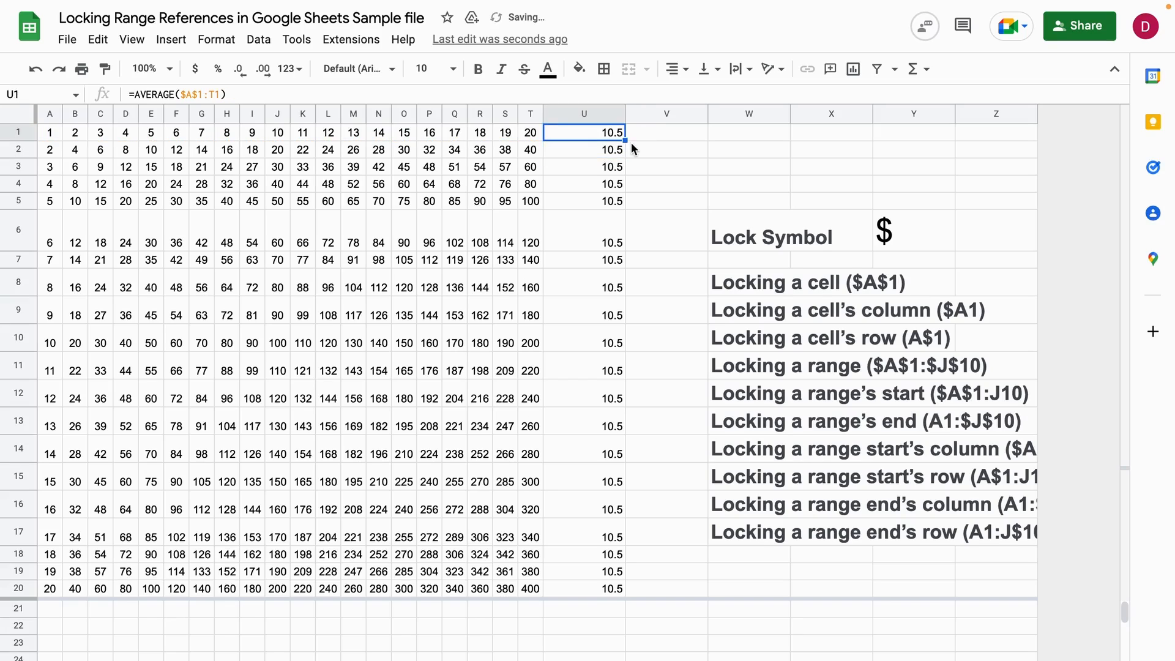
{"action": "left_click_drag", "start_coordinate": [625, 141], "coordinate": [630, 589]}
{"action": "left_click", "coordinate": [669, 261]}
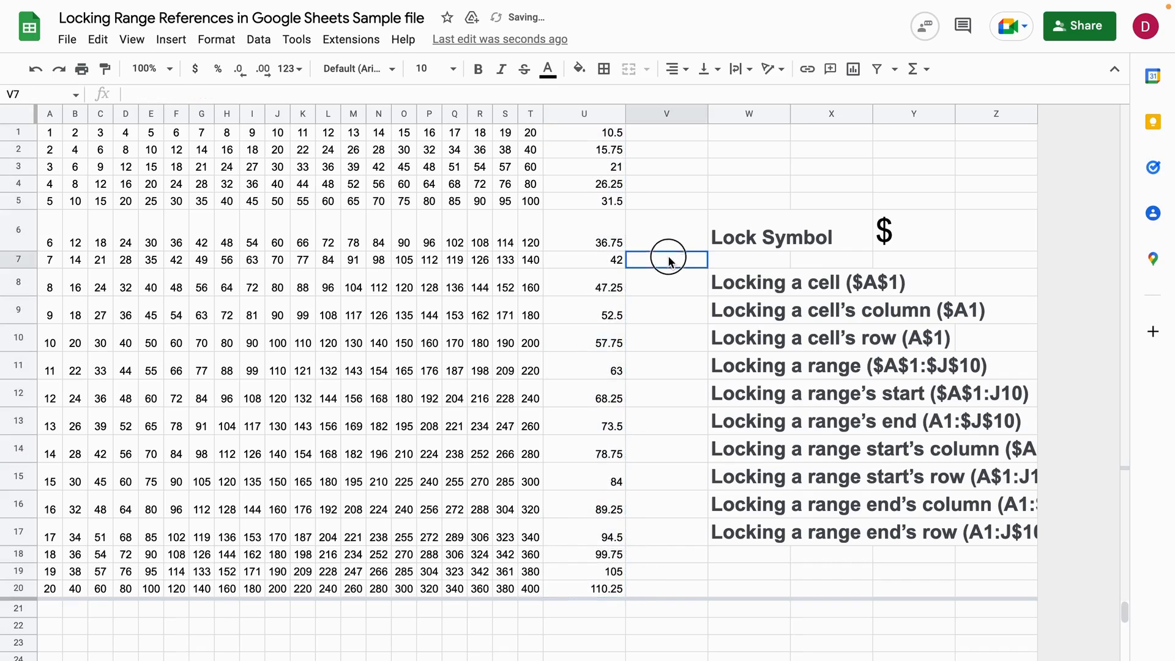
- Examine the range each copied AVERAGE formula refers to, going from U1 down to U6
{"action": "left_click", "coordinate": [613, 132]}
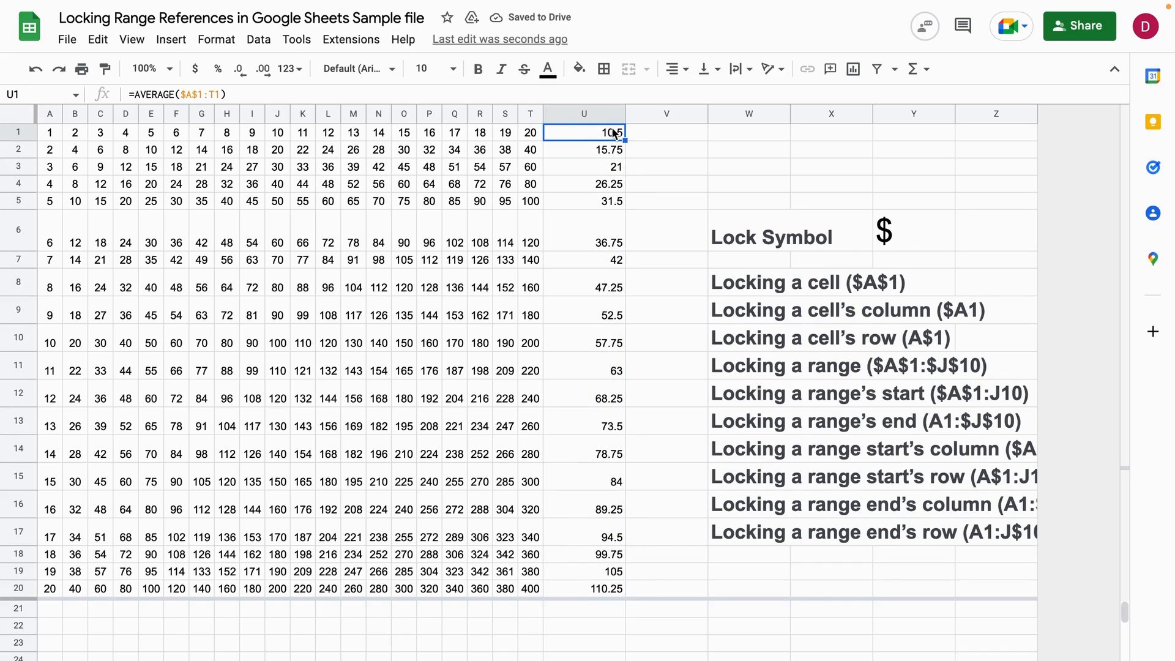
{"action": "key", "text": "Down"}
{"action": "key", "text": "Return"}
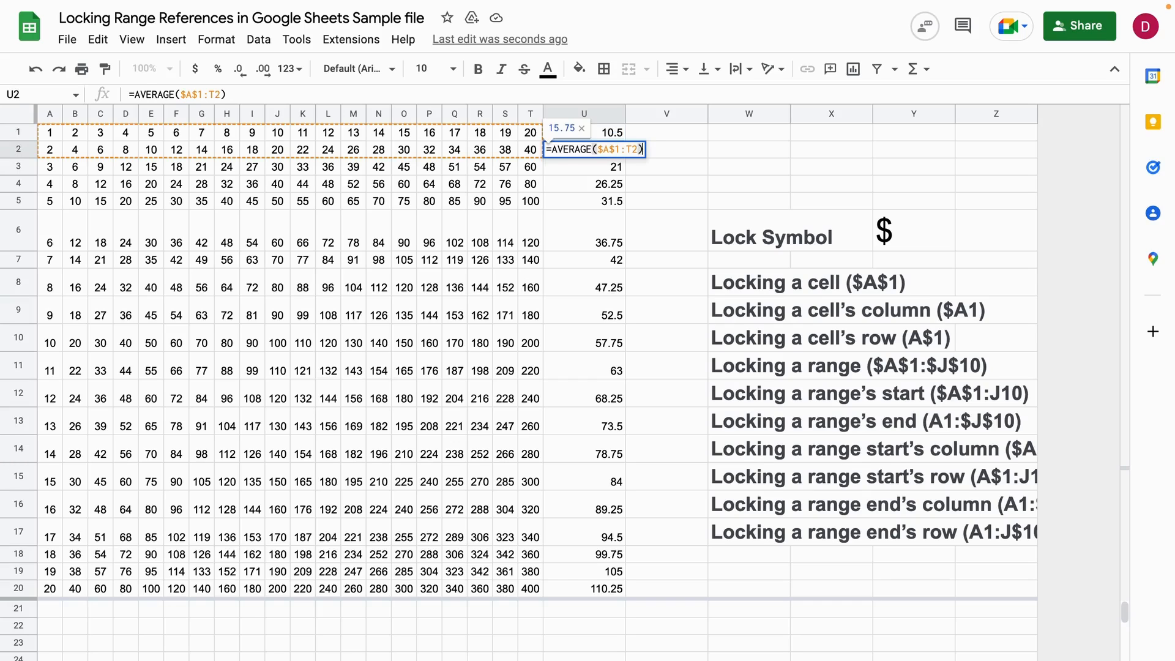
{"action": "key", "text": "Return"}
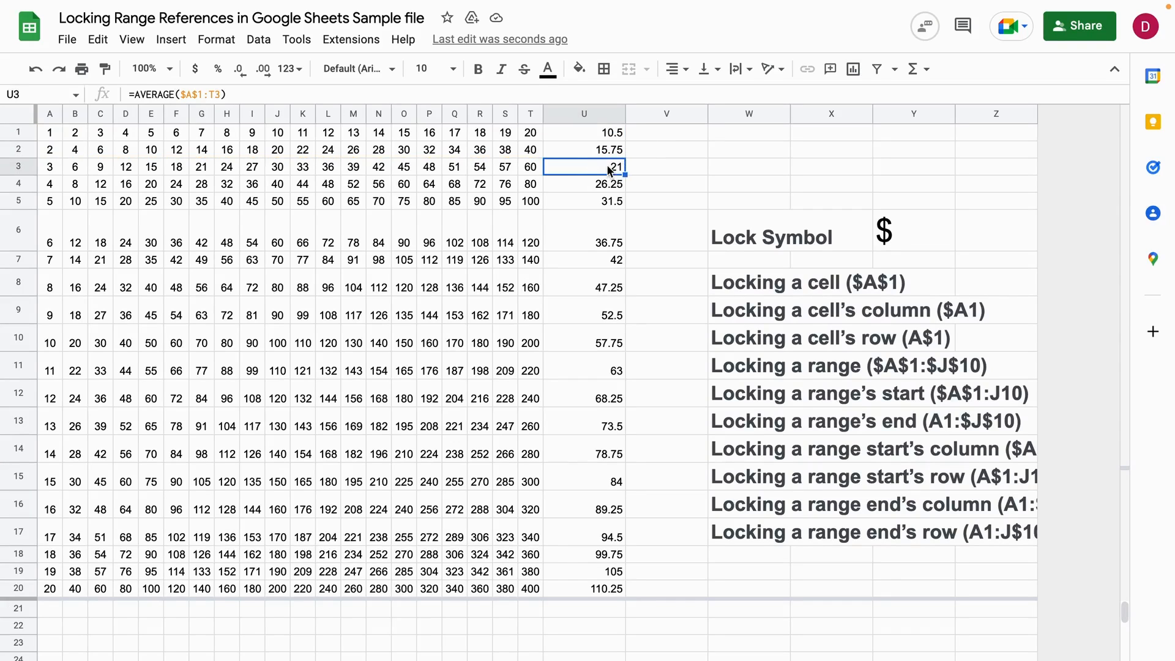
{"action": "key", "text": "Return"}
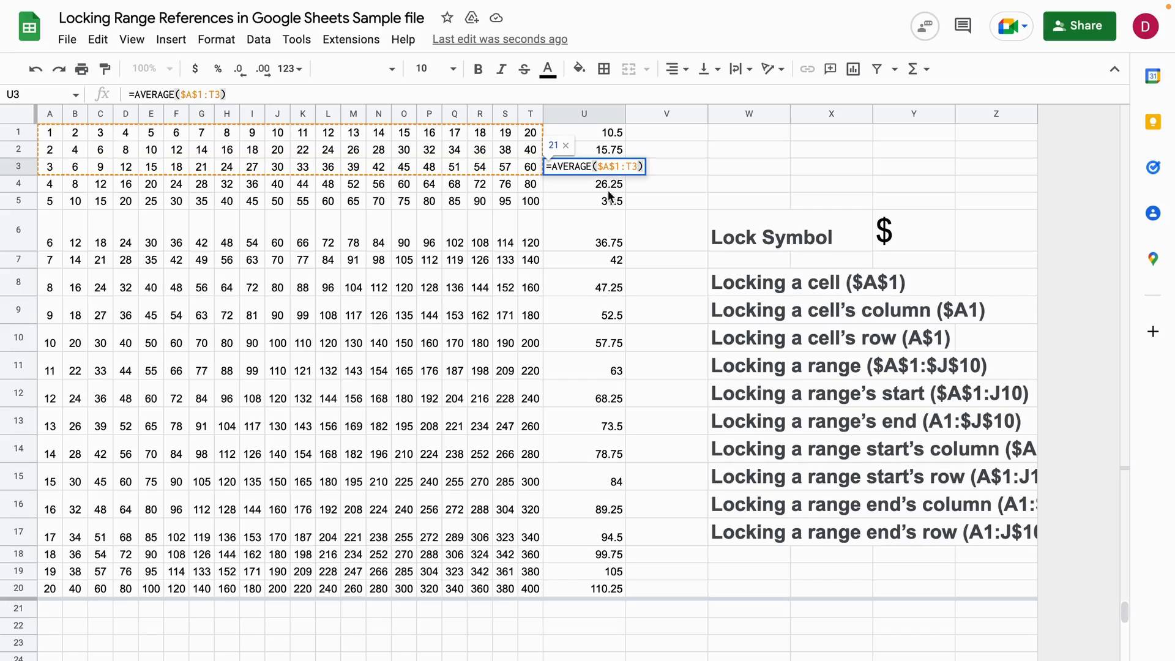
{"action": "key", "text": "Return"}
{"action": "key", "text": "Return"}
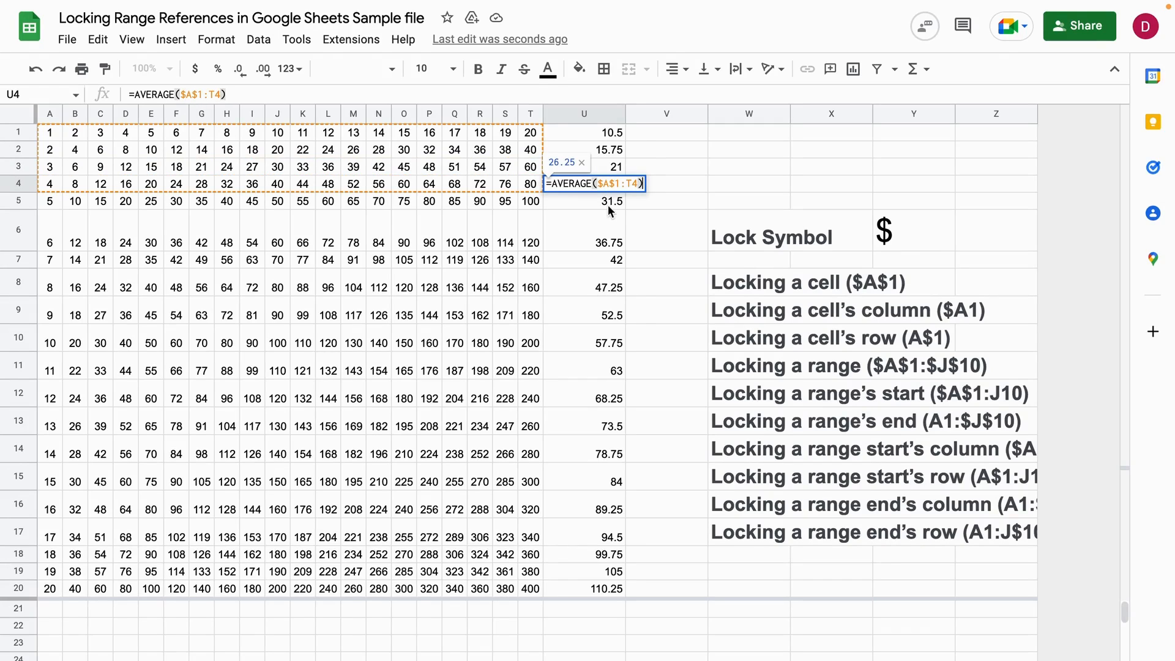
{"action": "key", "text": "Return"}
{"action": "key", "text": "Return"}
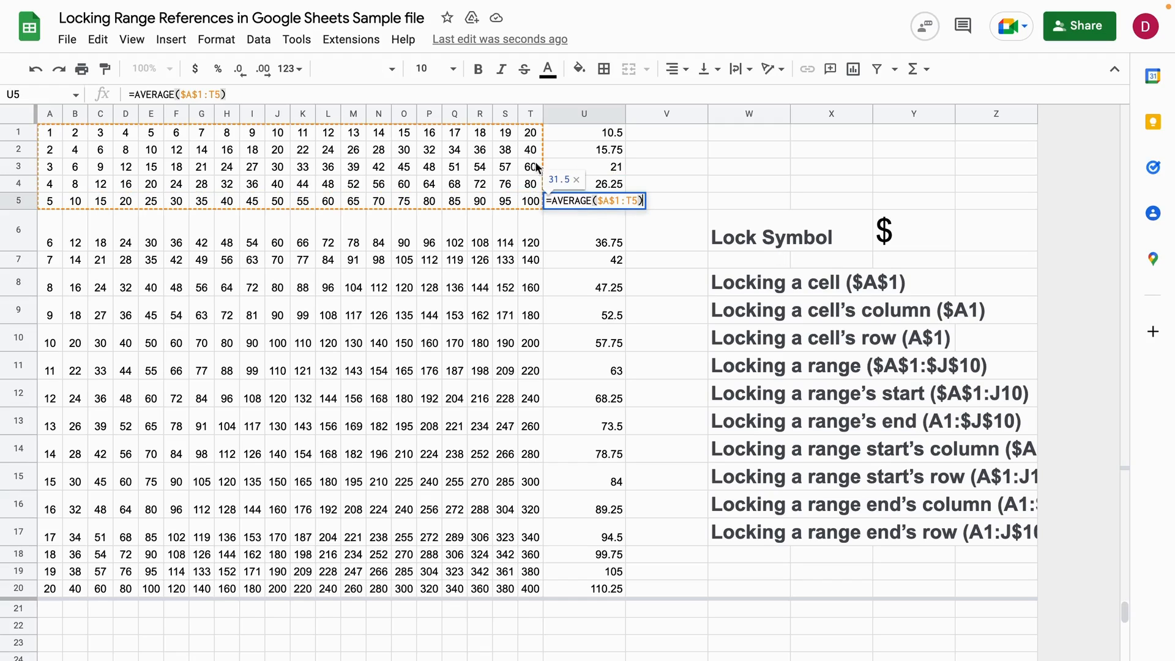
{"action": "left_click", "coordinate": [589, 236]}
{"action": "key", "text": "Return"}
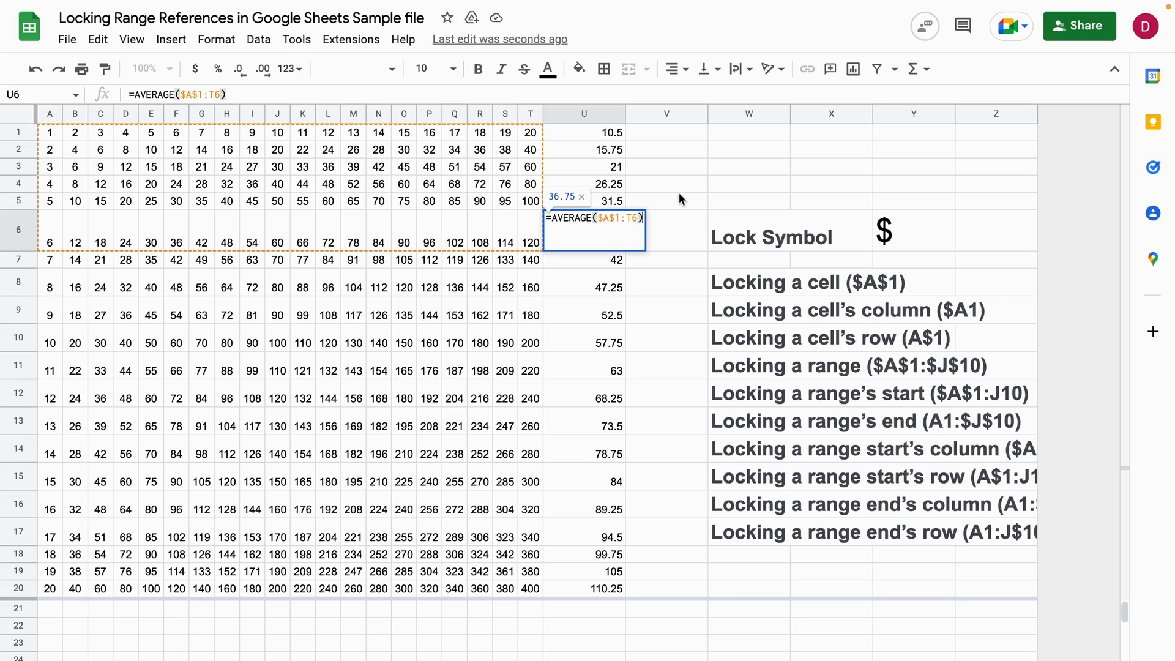
{"action": "left_click", "coordinate": [667, 208]}
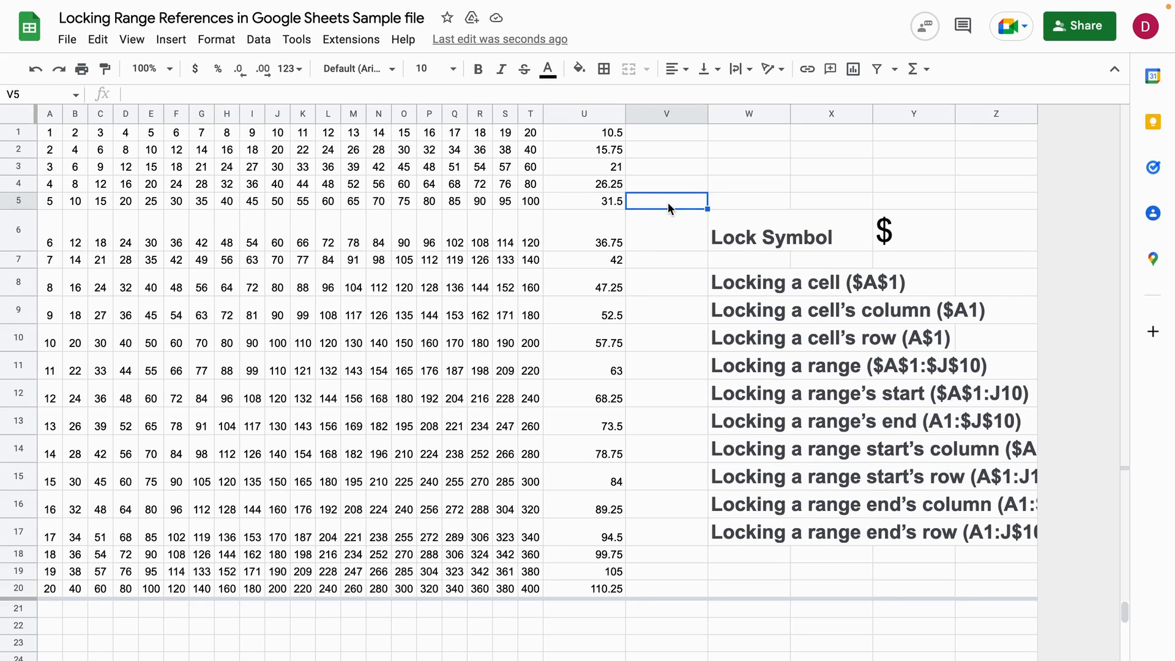